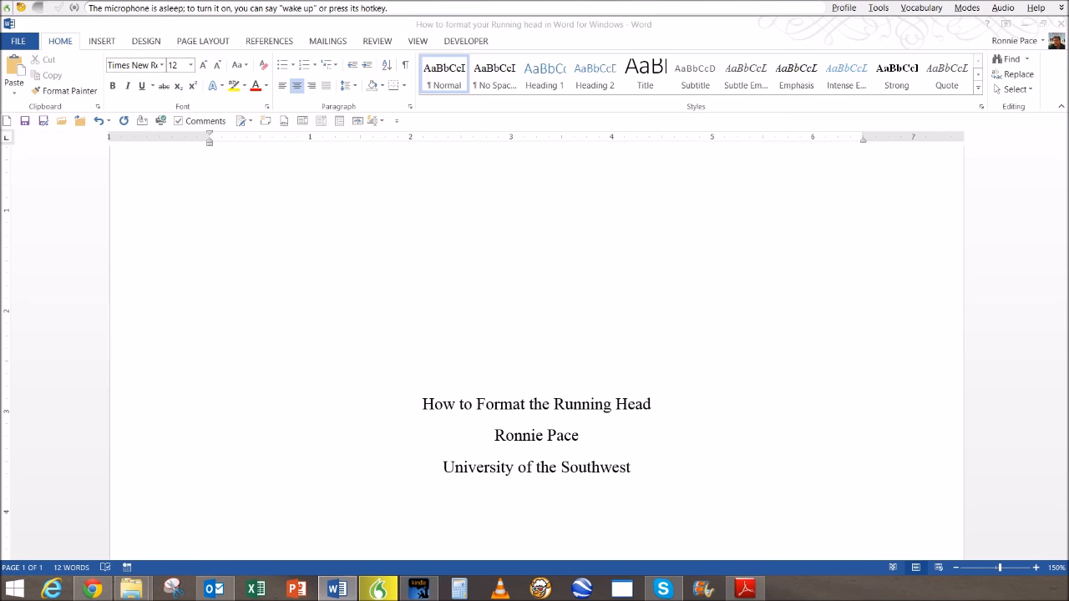
- Show the APA manual's page 229 passage on running head formatting in Kindle
click(419, 588)
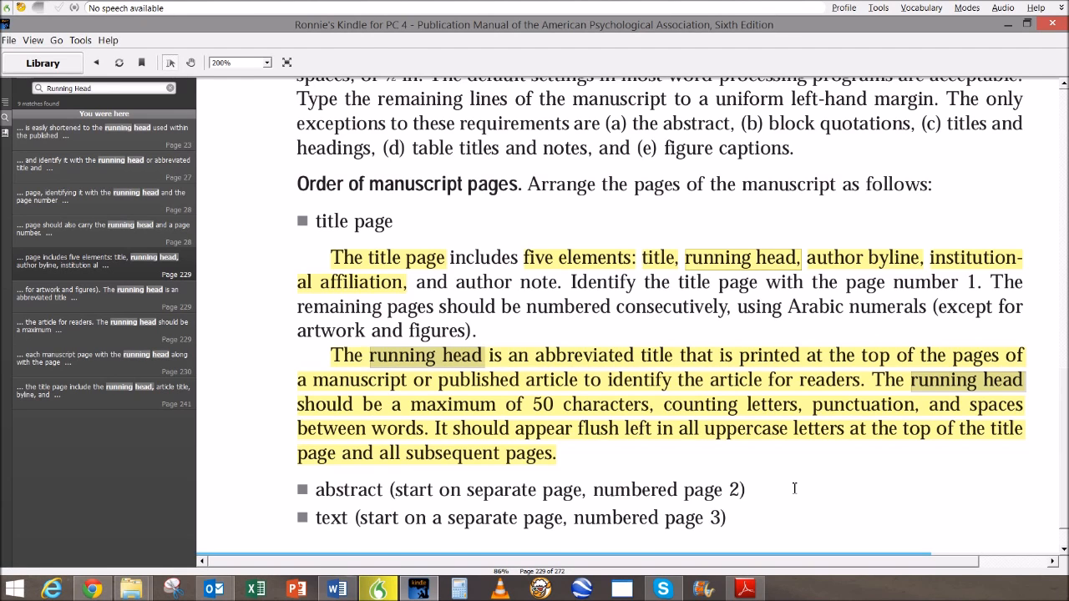
scroll(794, 489, up, 1)
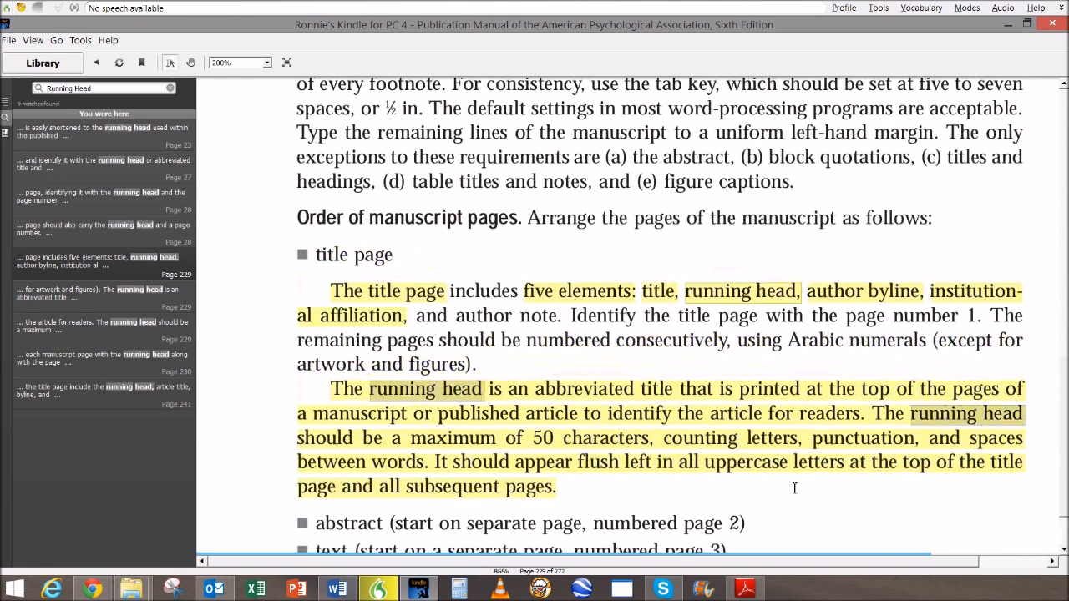
scroll(794, 488, down, 1)
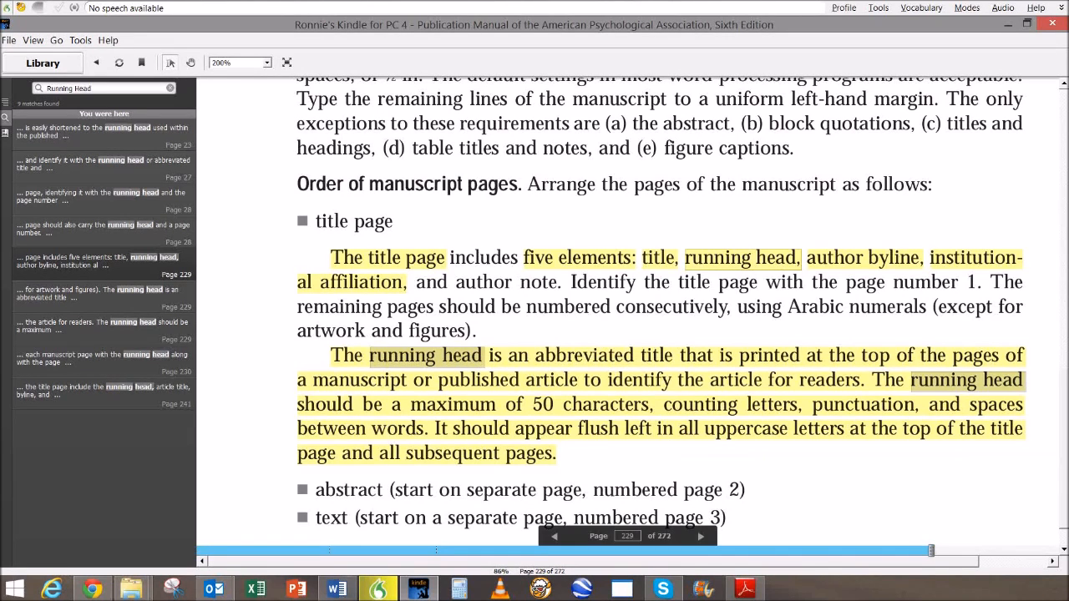
- Switch back to the Word paper and open the empty first-page header
mouse_move(336, 590)
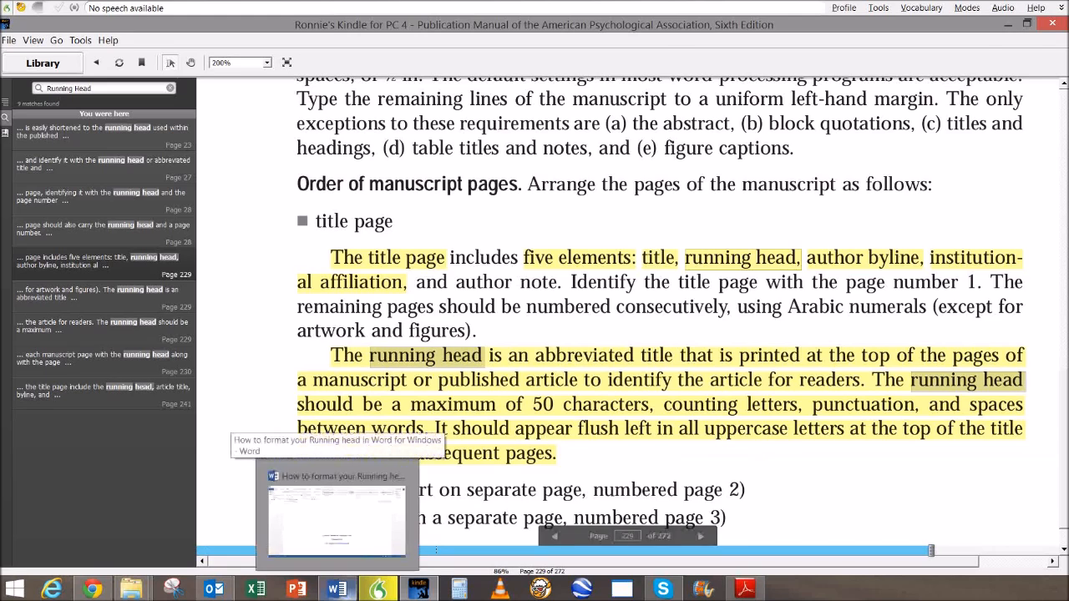
click(339, 509)
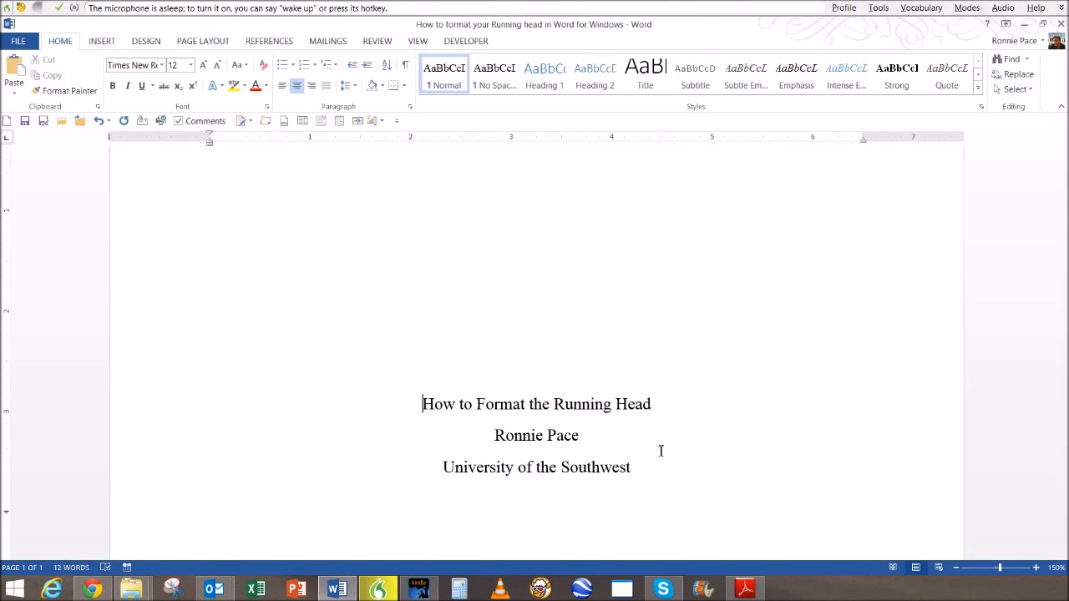
scroll(660, 450, up, 3)
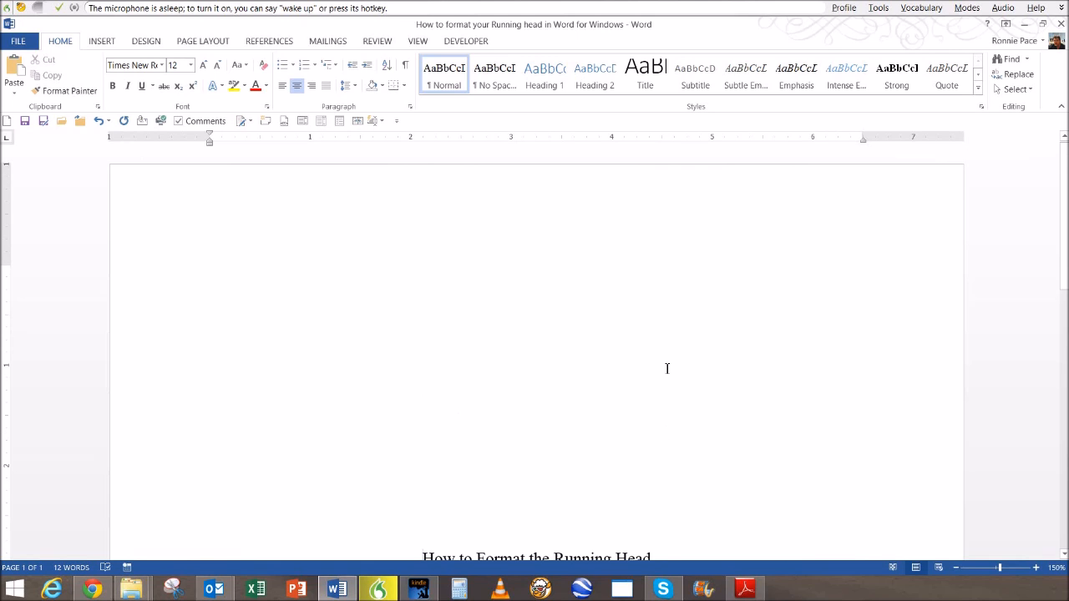
double_click(368, 207)
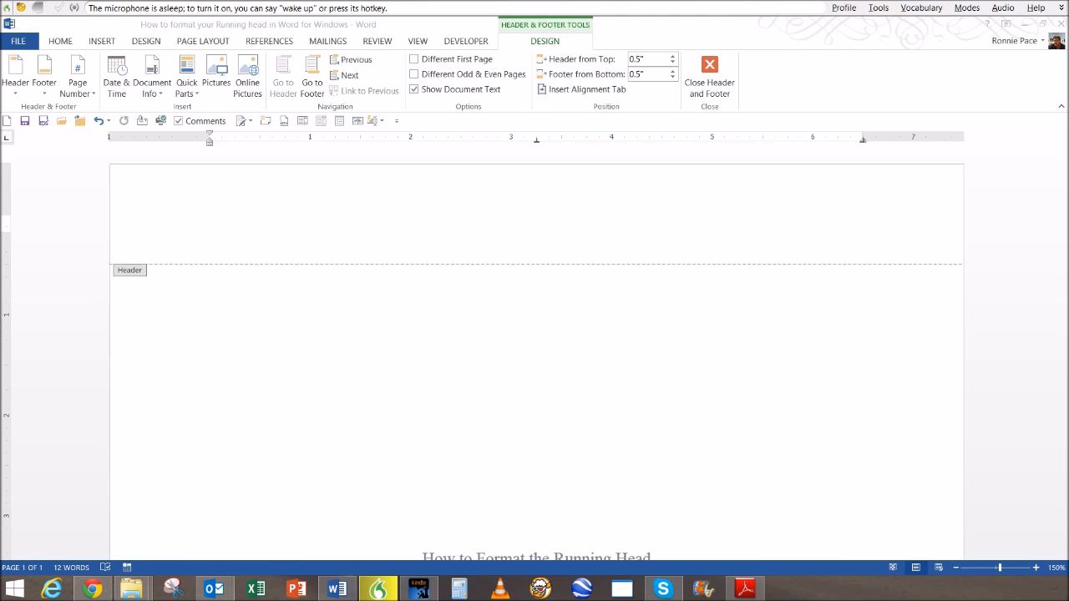
- Insert a Plain Number 3 page number at the top right of the header
click(211, 223)
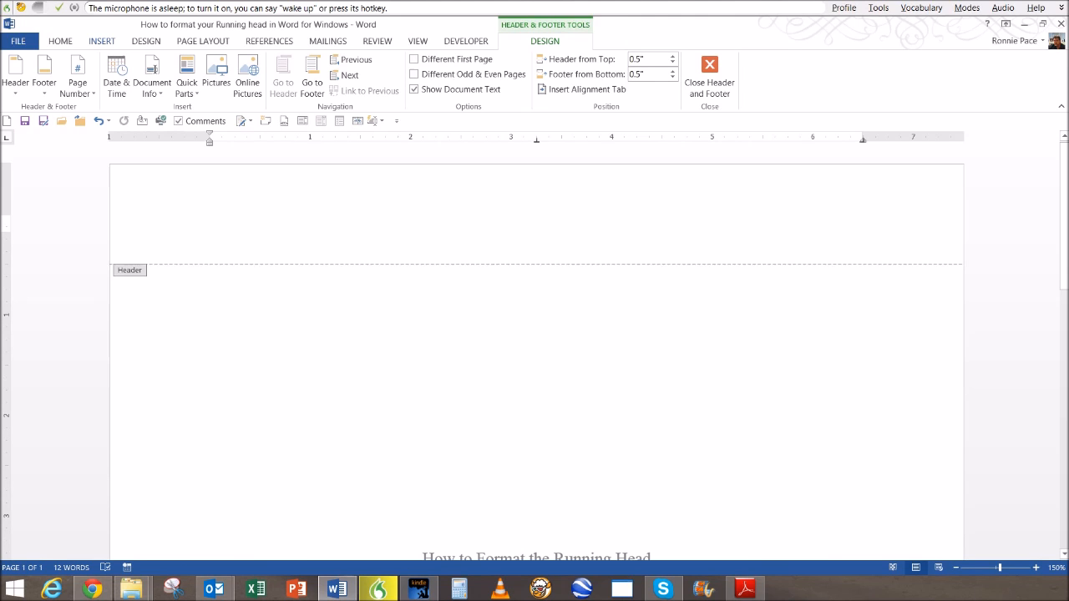
click(102, 41)
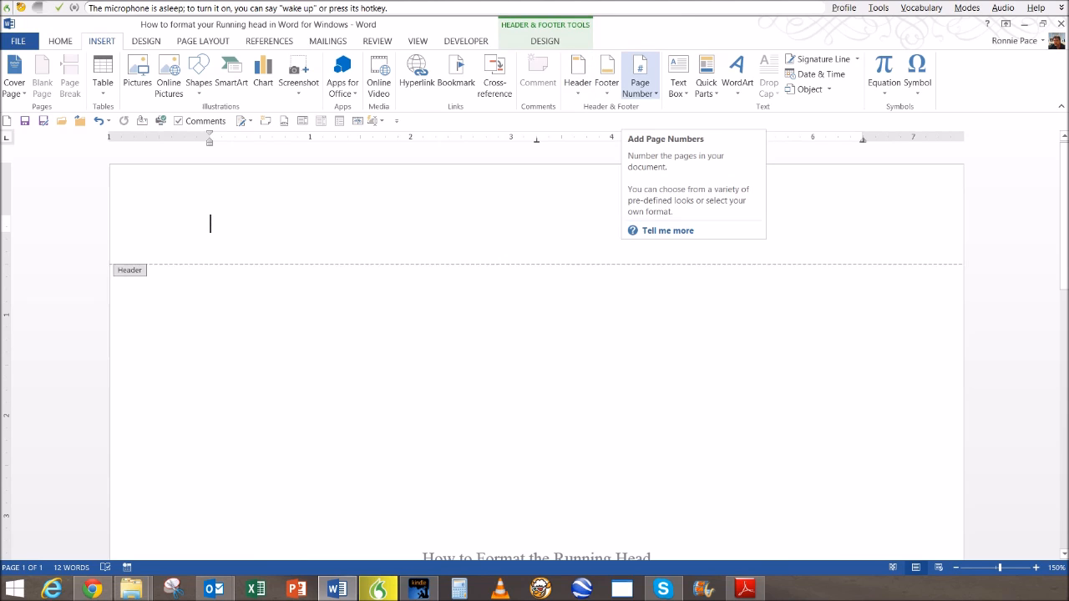
click(639, 83)
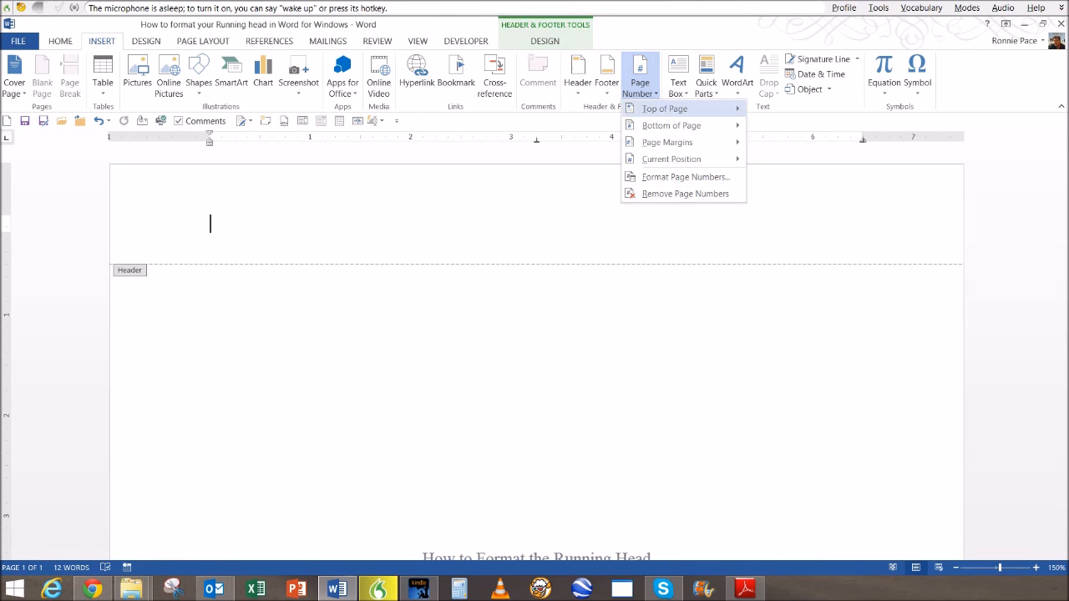
mouse_move(665, 109)
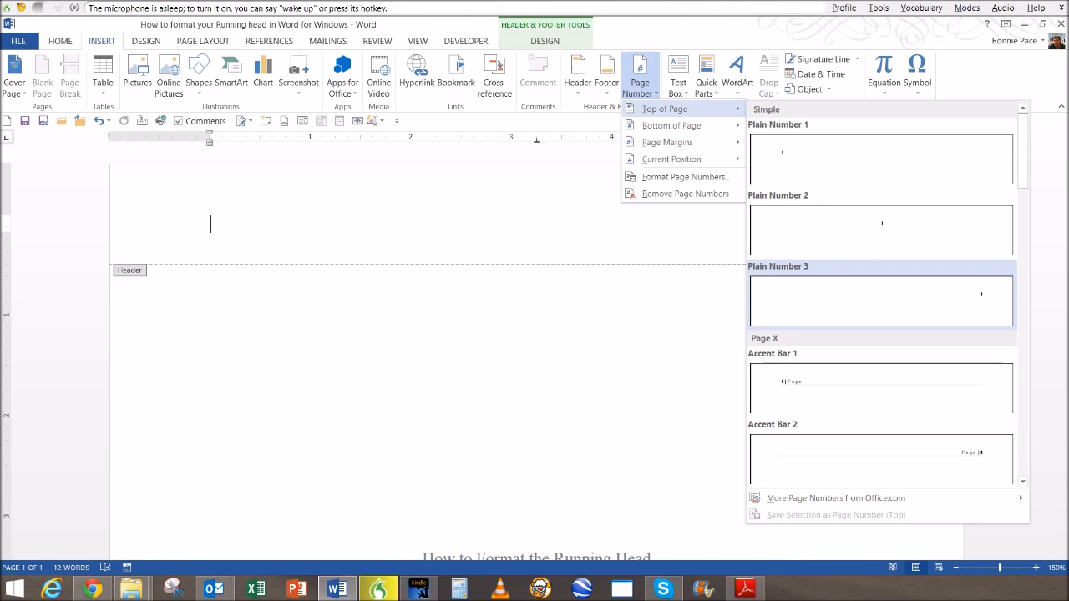
click(881, 300)
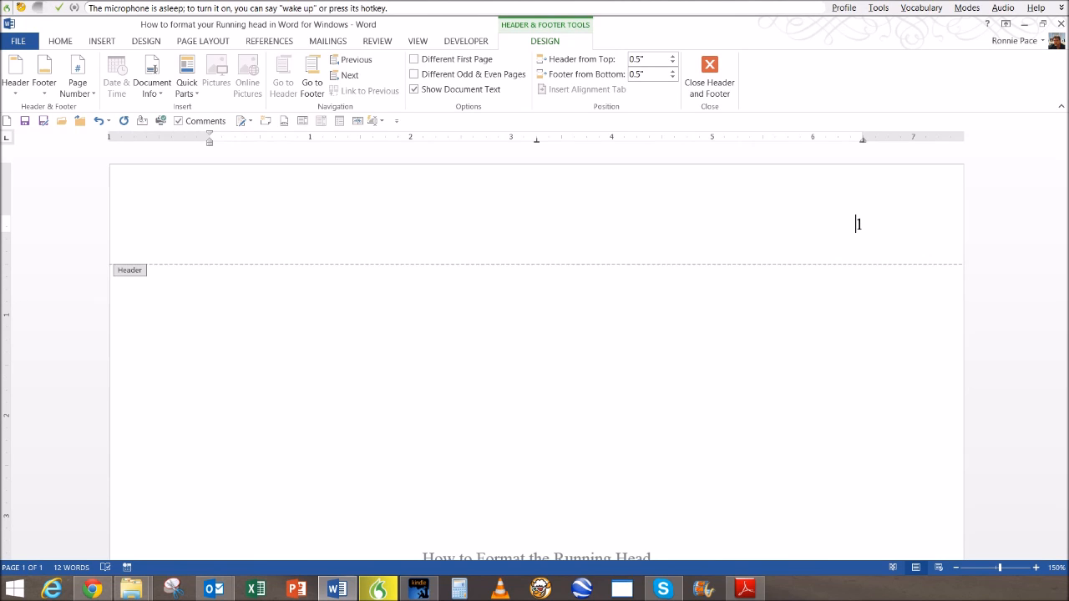
- Type 'Running head: How to format the Running Head' flush left, with the page number tabbed right
text(Ru)
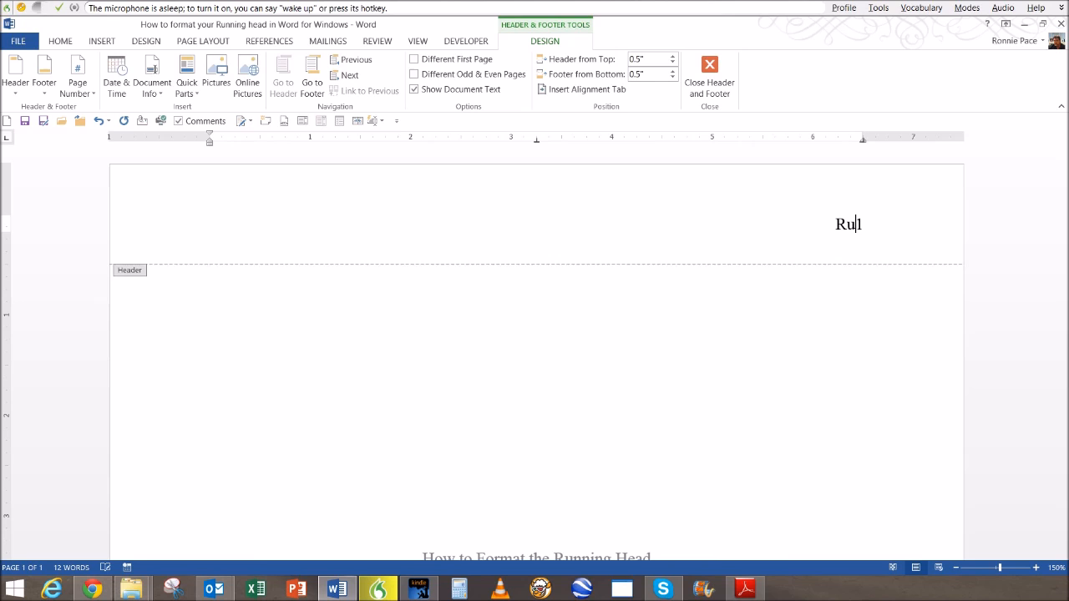
text(nning head)
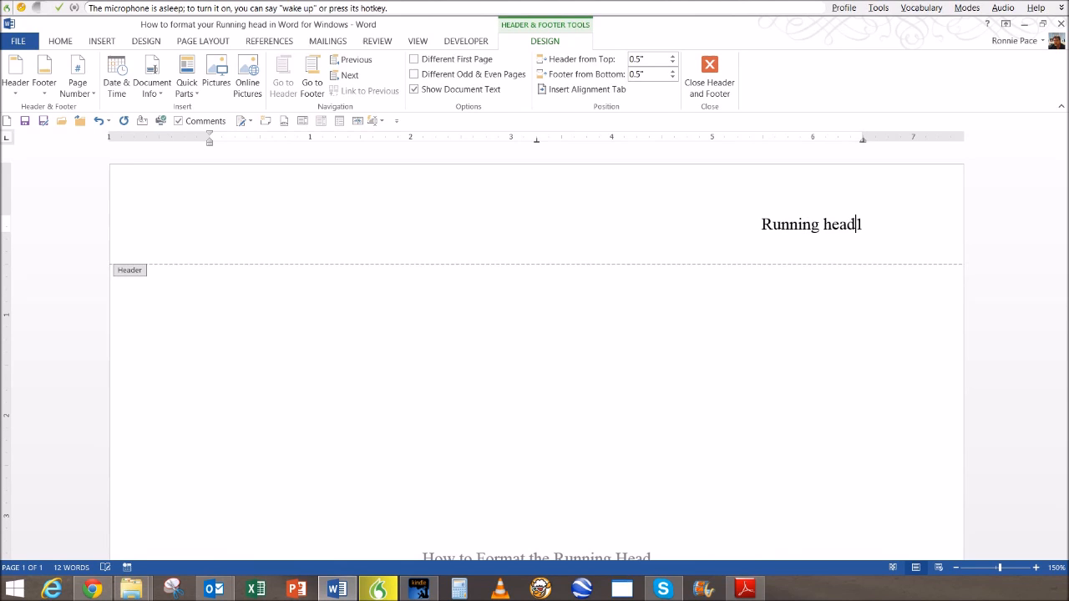
text(: )
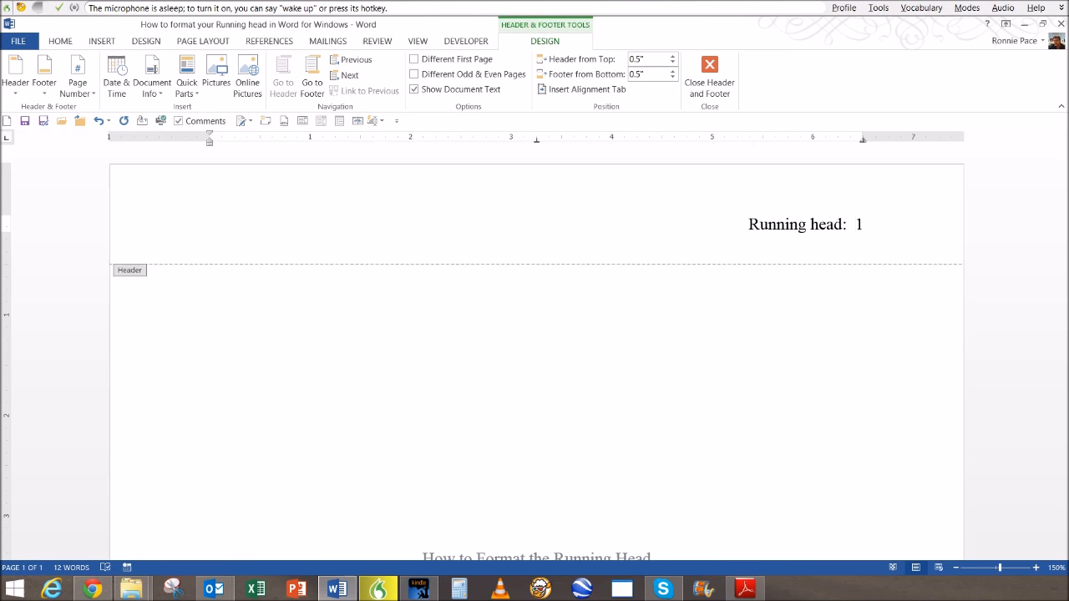
text( How to )
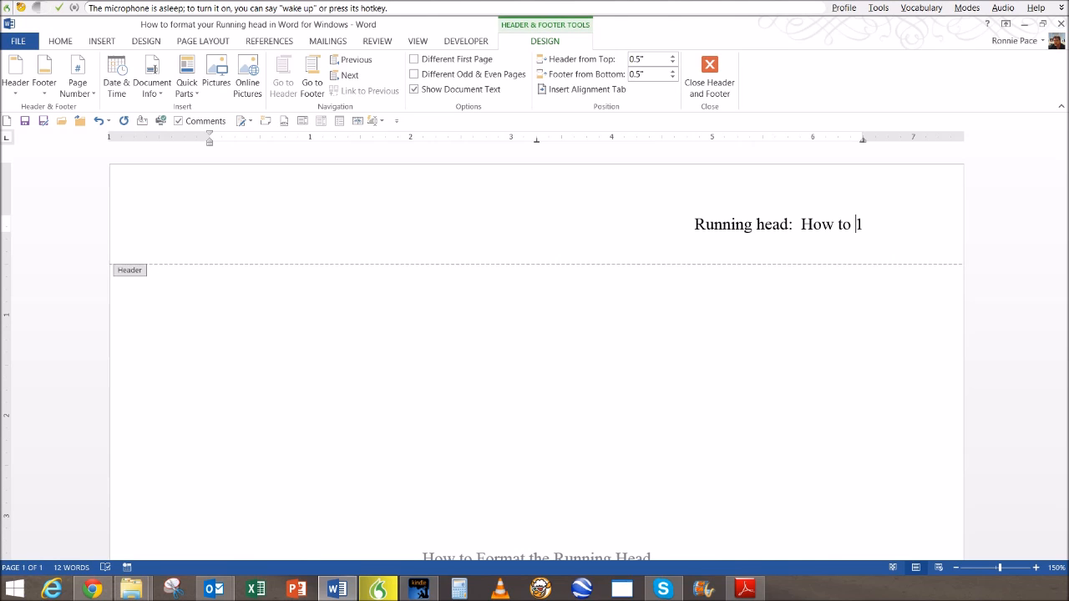
text(format )
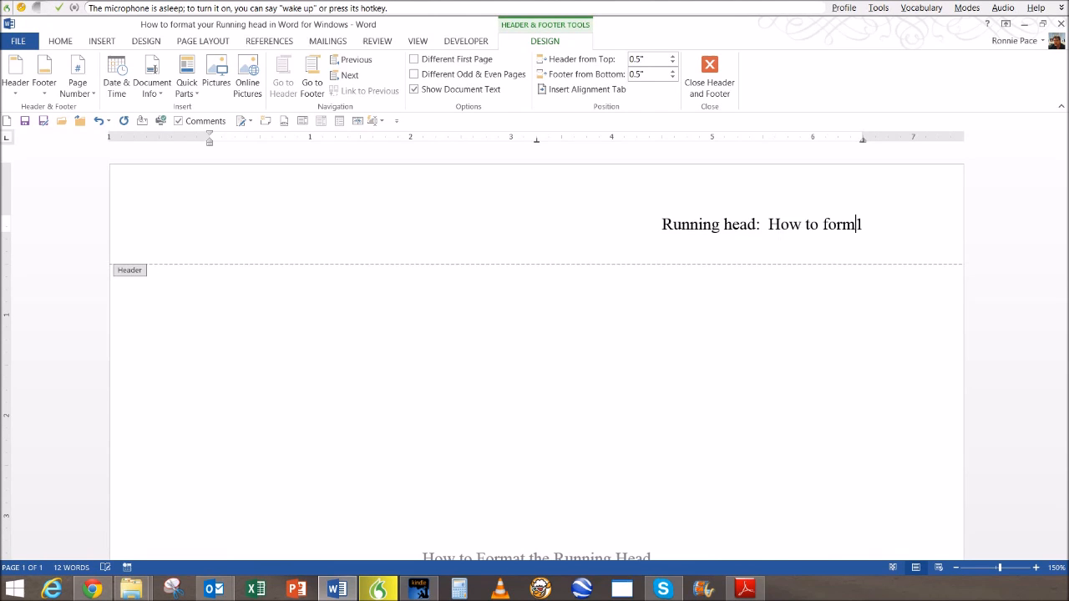
text(the )
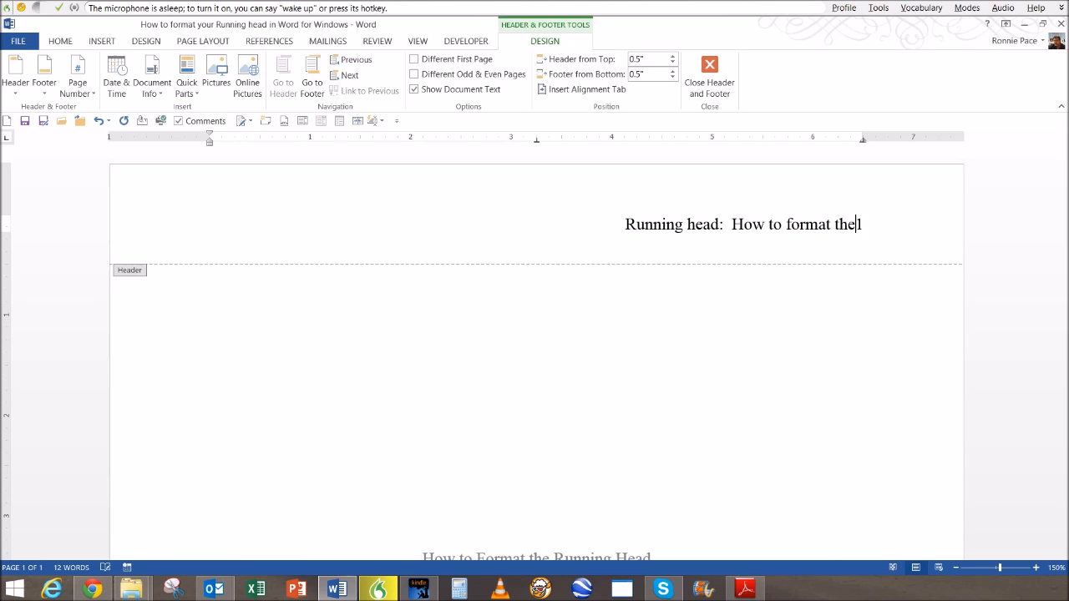
text(Running )
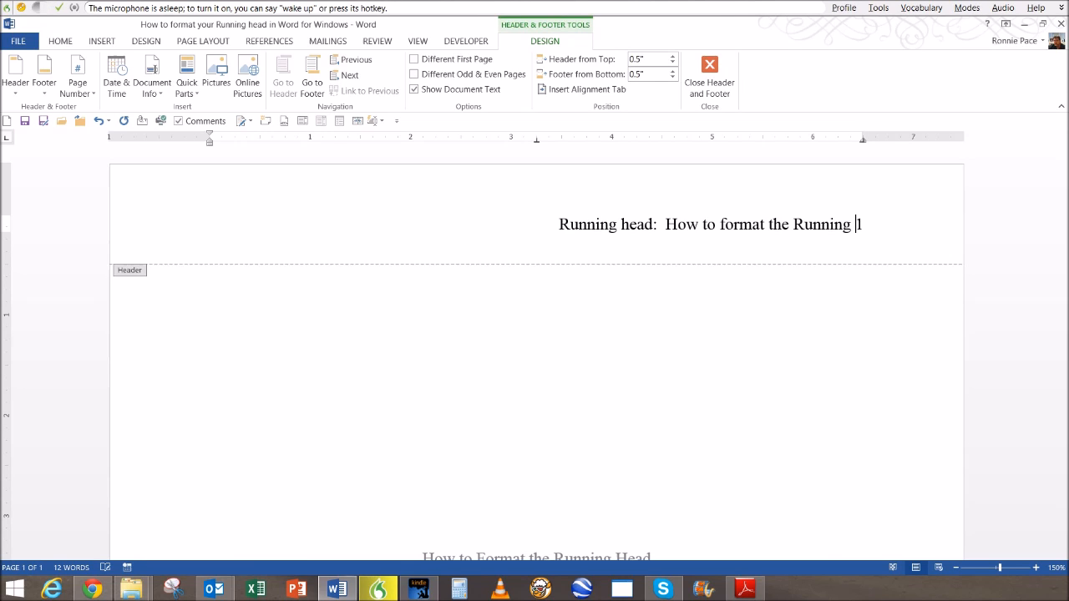
text(Head)
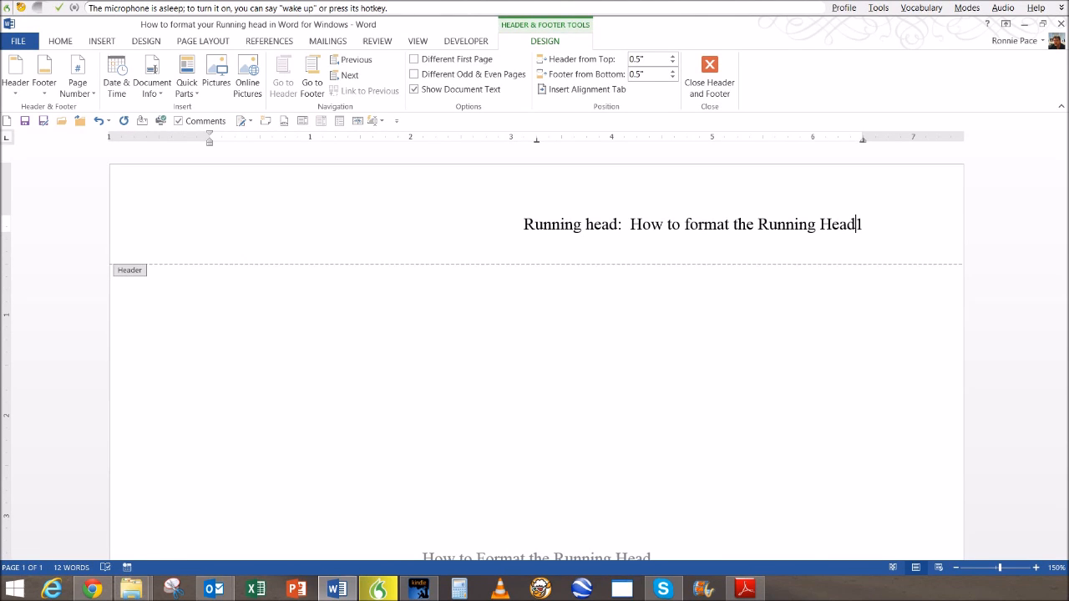
key(Tab)
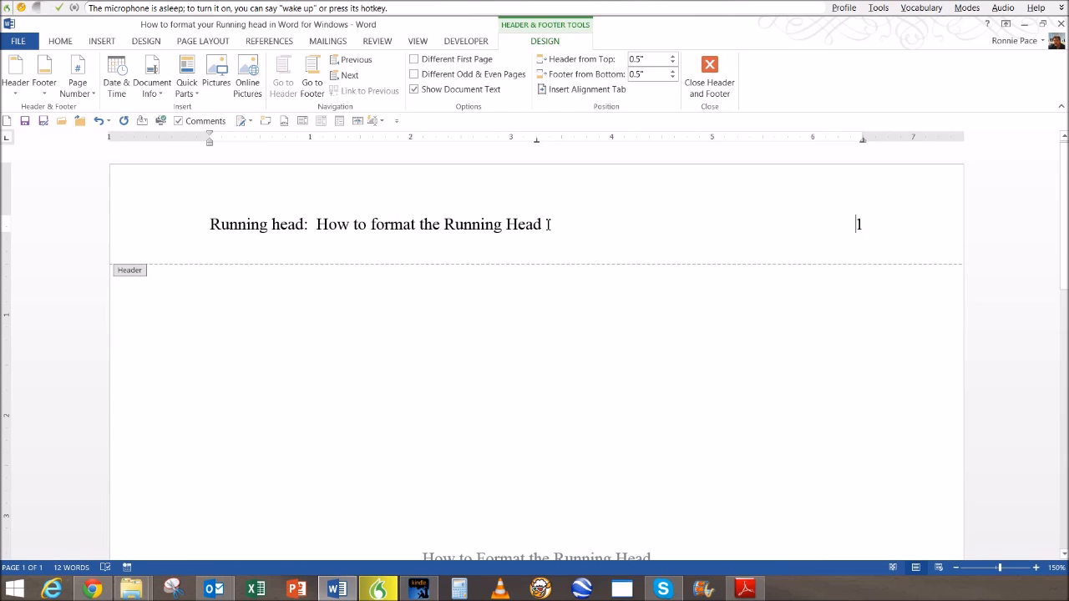
- Change the header title to UPPERCASE, 'HOW TO FORMAT THE RUNNING HEAD', then return to the body
drag(547, 224, 327, 232)
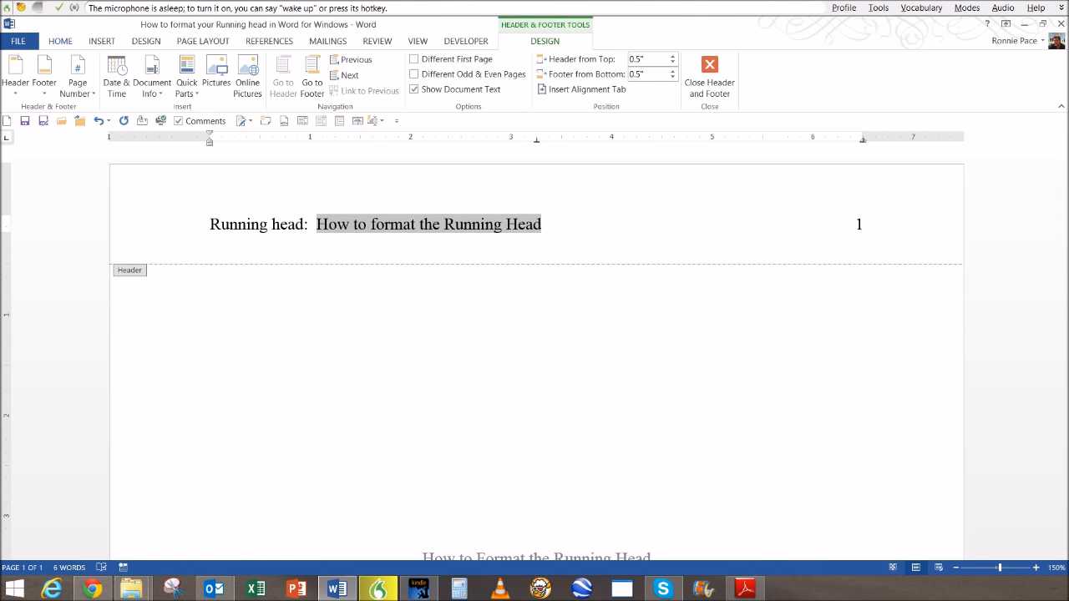
click(60, 40)
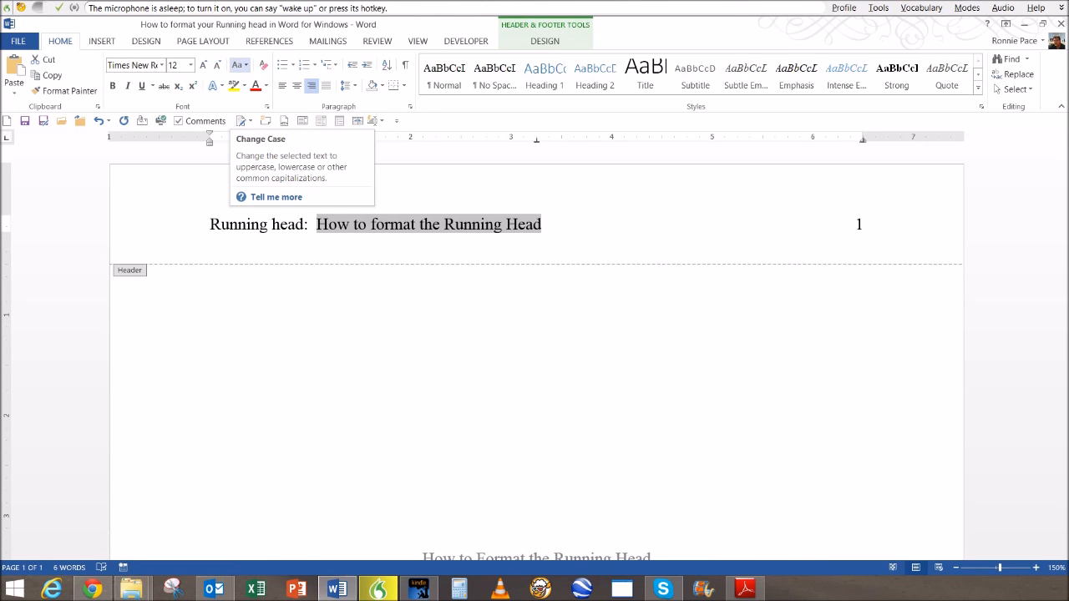
click(239, 64)
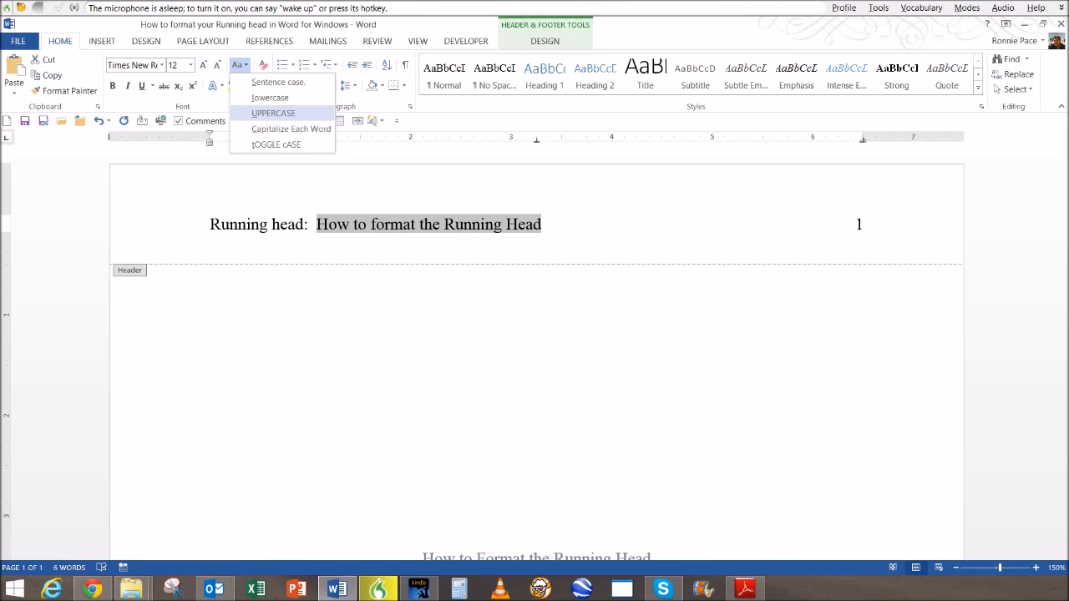
click(273, 113)
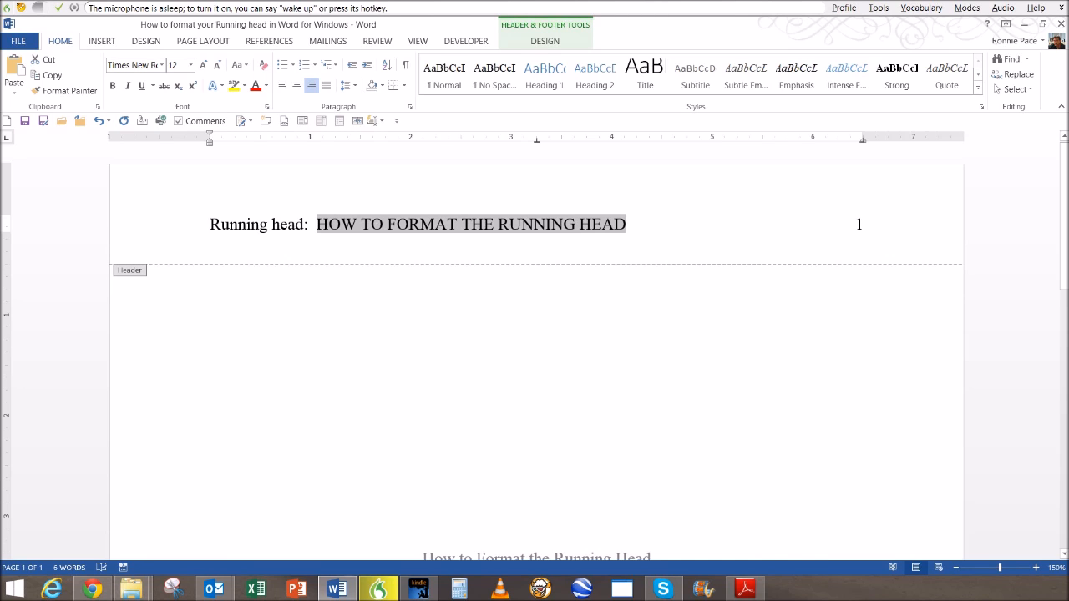
double_click(544, 341)
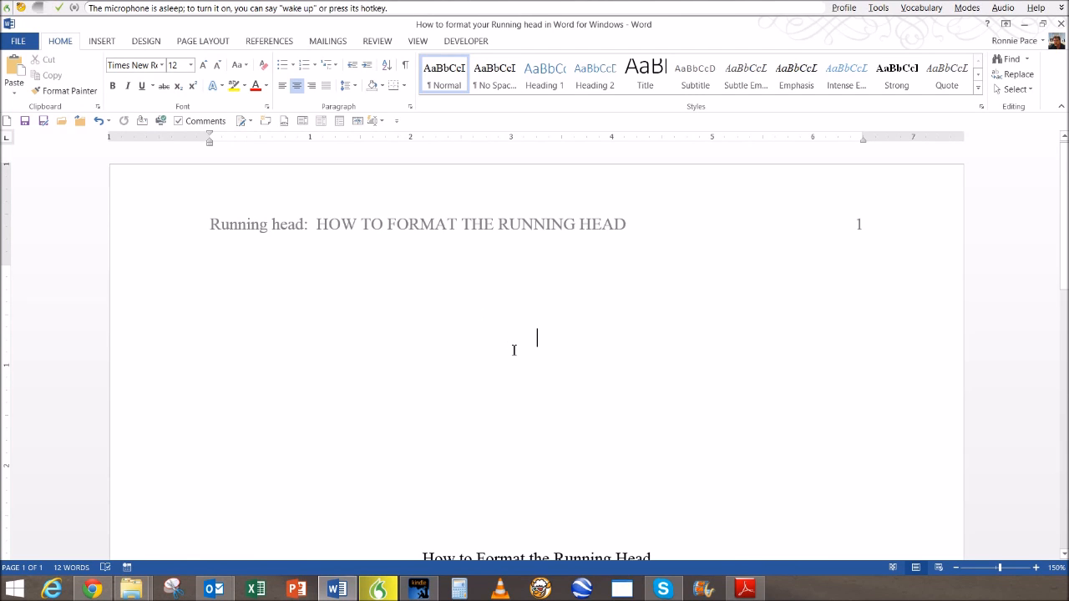
- Scroll the title page to bring the title block into view
scroll(537, 472, down, 3)
scroll(539, 472, down, 4)
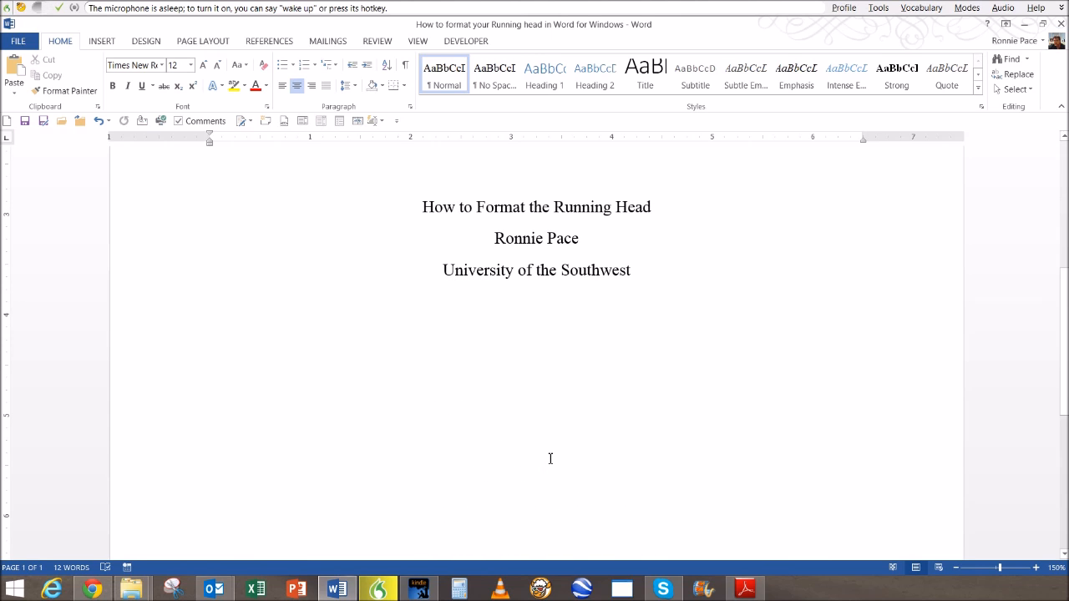
scroll(551, 456, up, 1)
- Add a 'Date' line below University of the Southwest, followed by an empty line
click(647, 322)
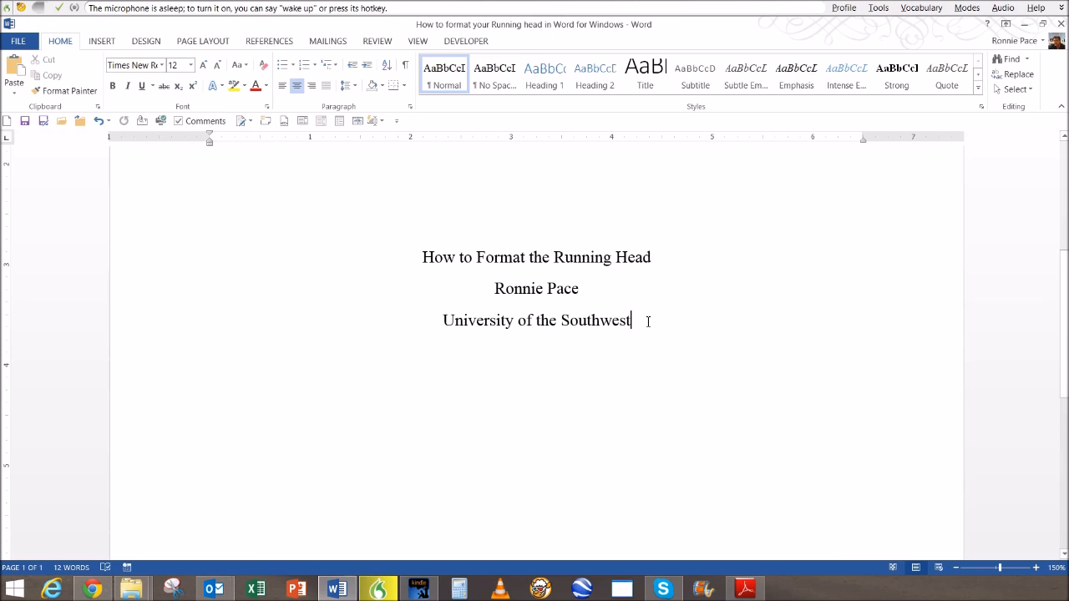
key(Return)
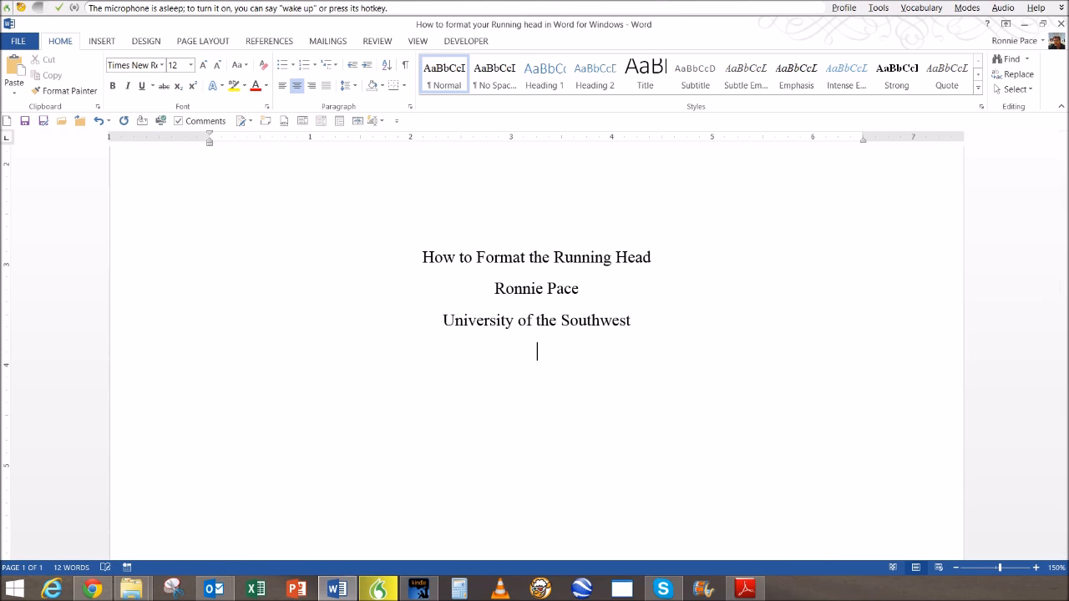
text(Date)
key(Return)
- Insert a Next Page section break so page 2 follows the title page
click(203, 41)
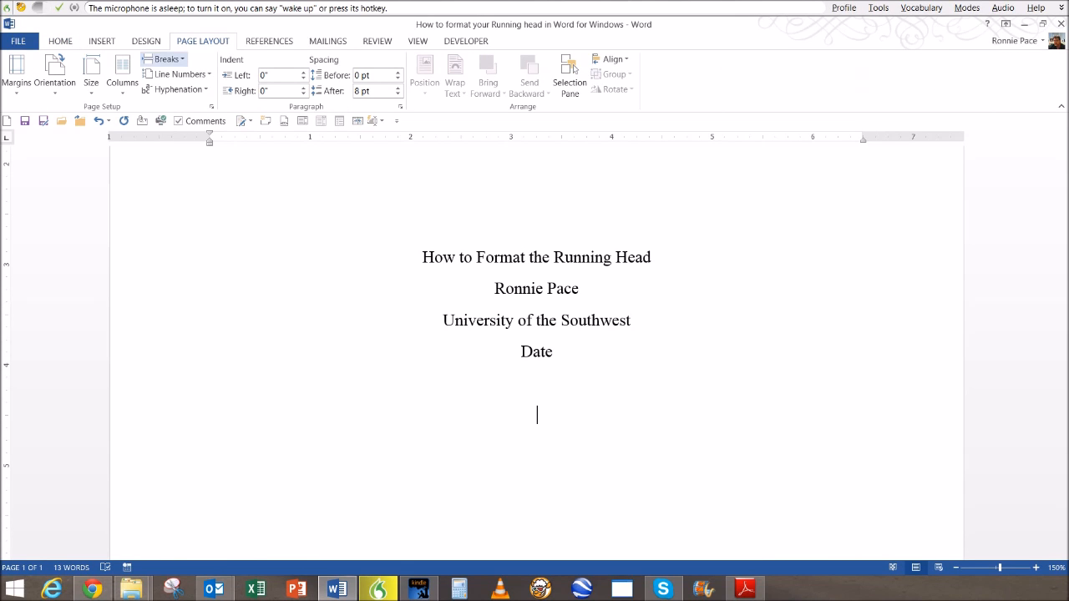
click(164, 59)
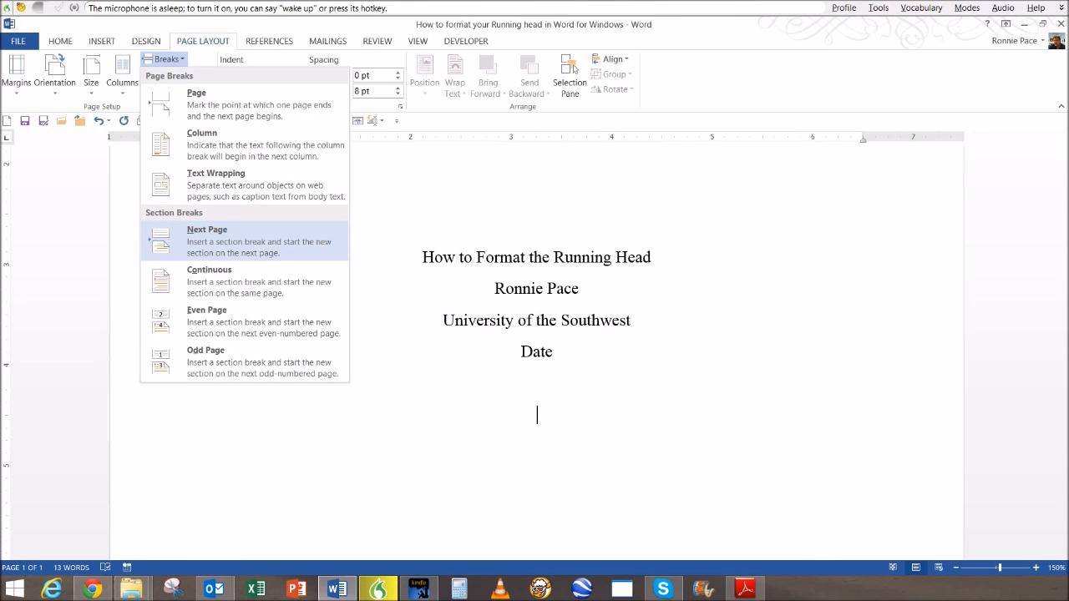
click(151, 240)
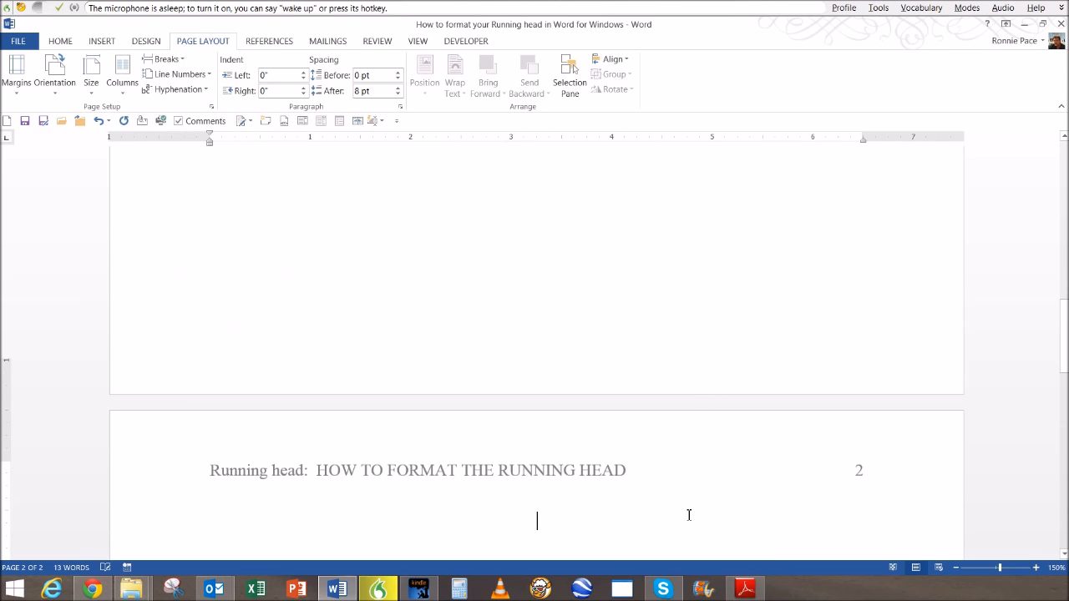
scroll(689, 515, down, 2)
scroll(689, 515, down, 1)
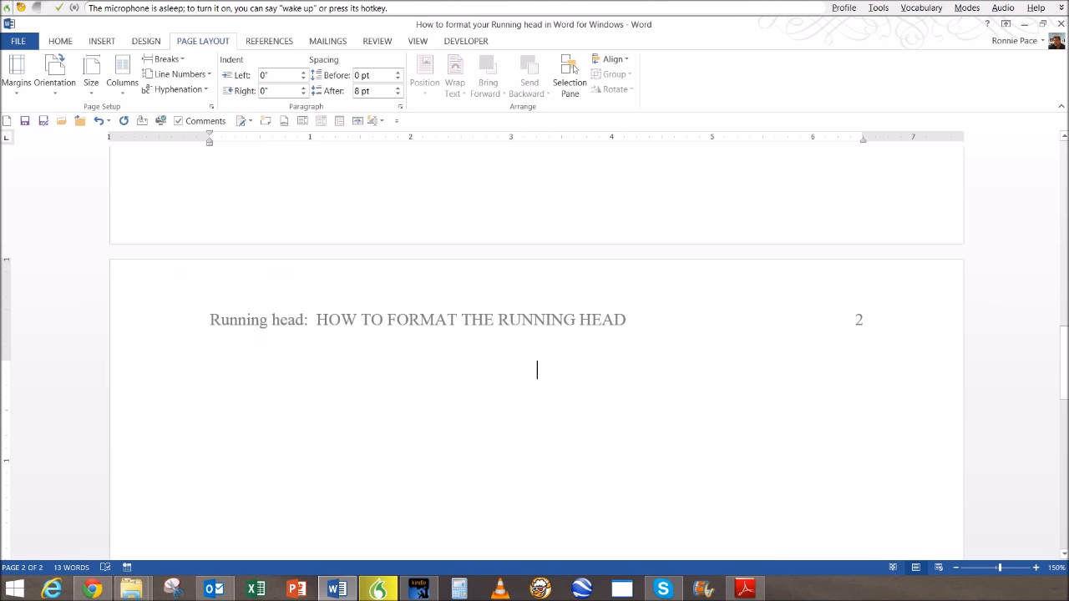
- Open the page 2 header and turn off Link to Previous
double_click(659, 305)
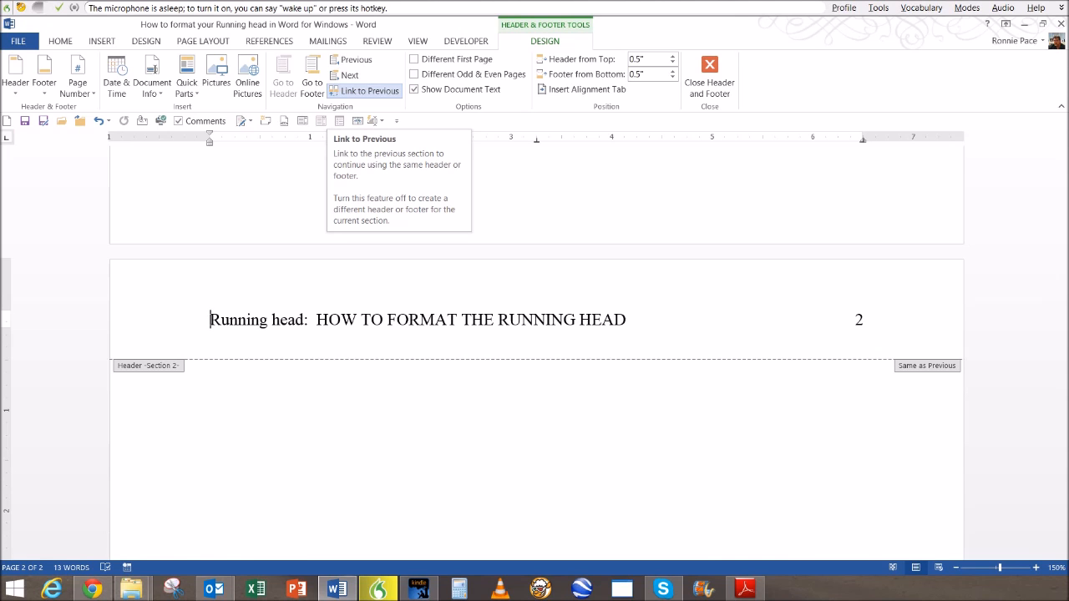
click(365, 91)
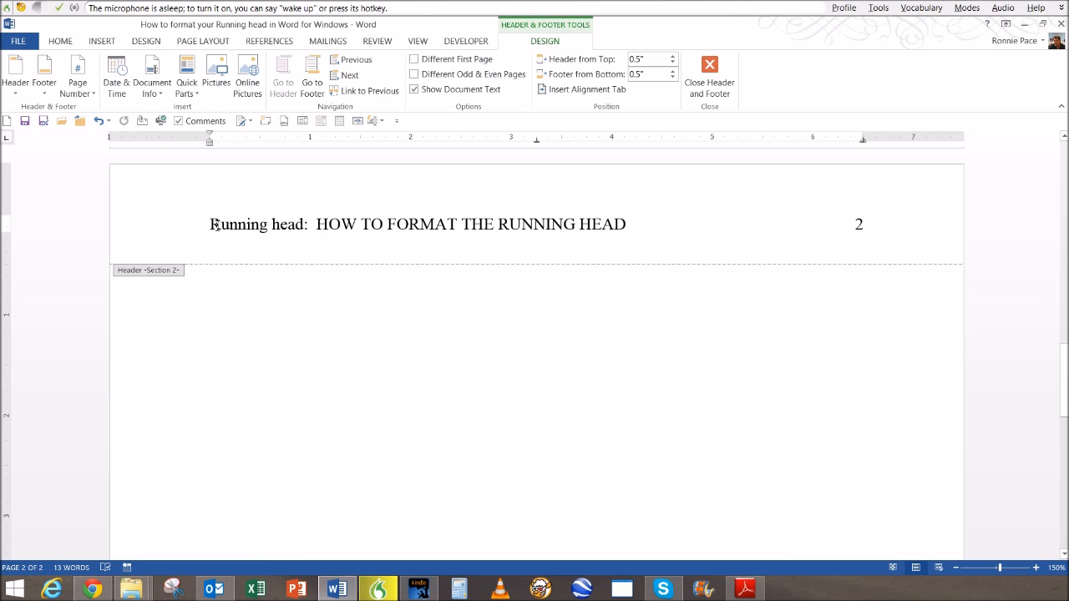
- Replace page 2's header text with 'How to format the running head', keeping page number 2 right
drag(213, 224, 545, 224)
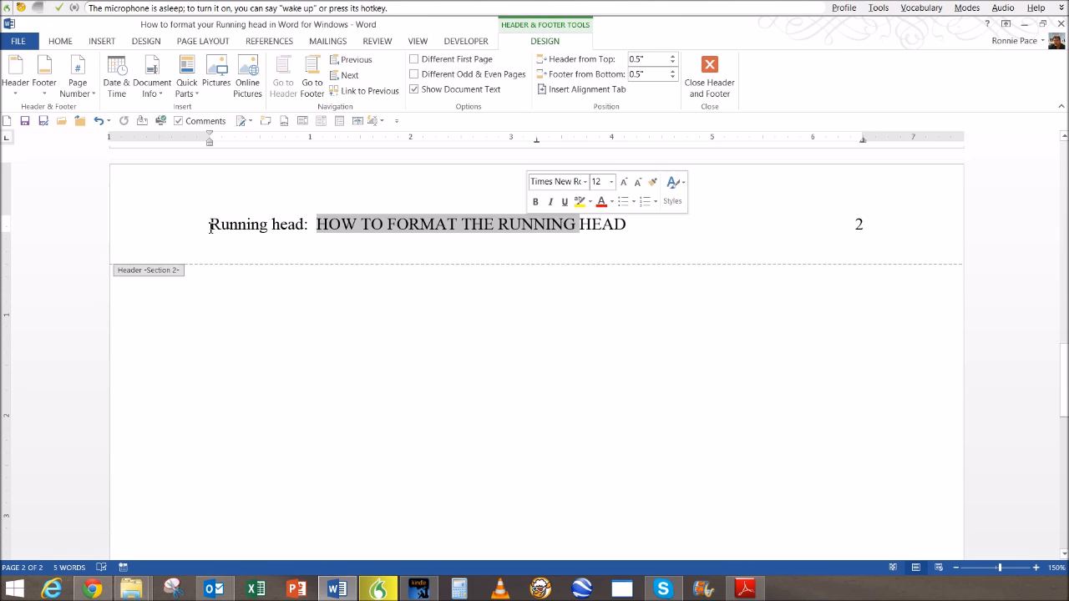
drag(210, 224, 783, 224)
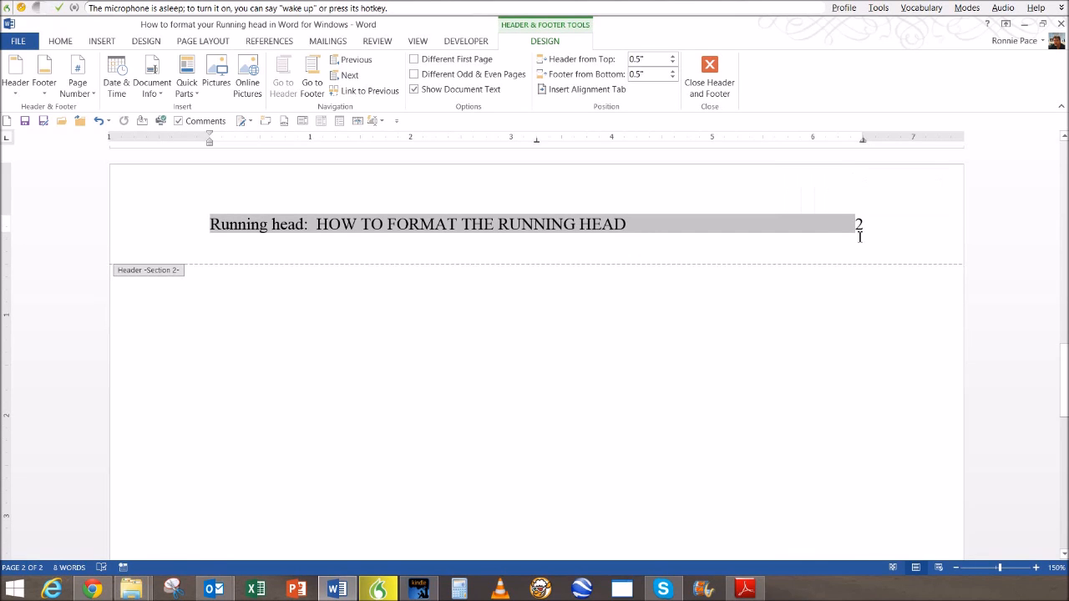
text(How to format the running head2)
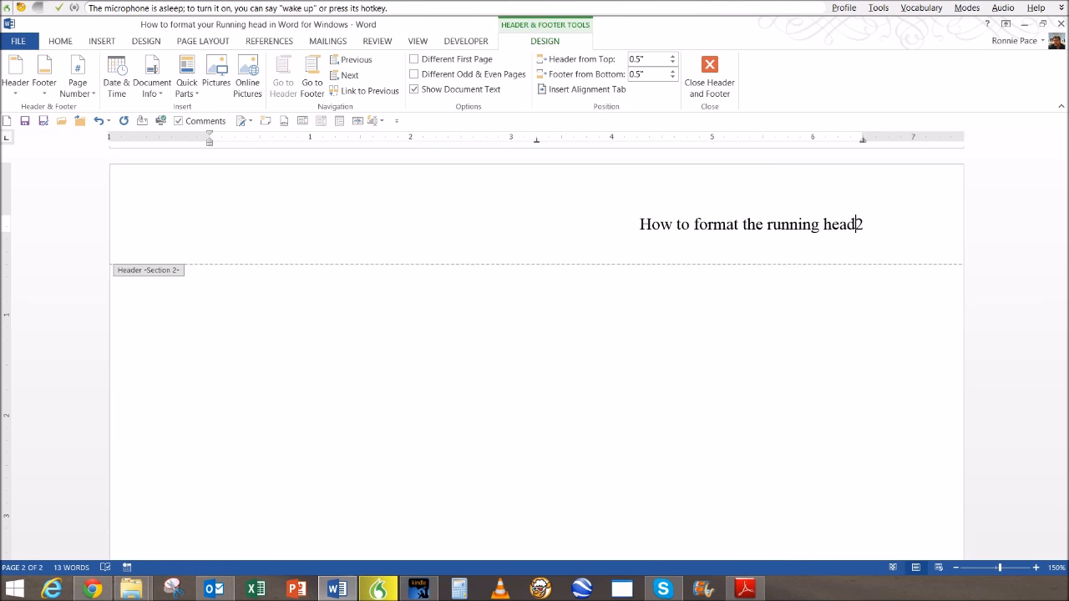
key(Tab)
key(Tab)
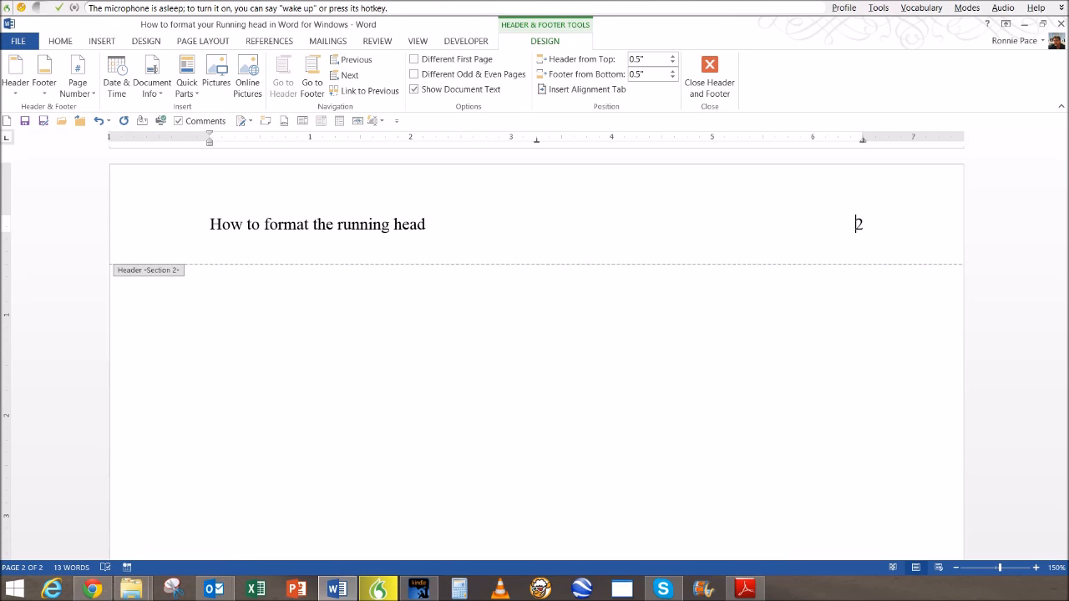
click(430, 224)
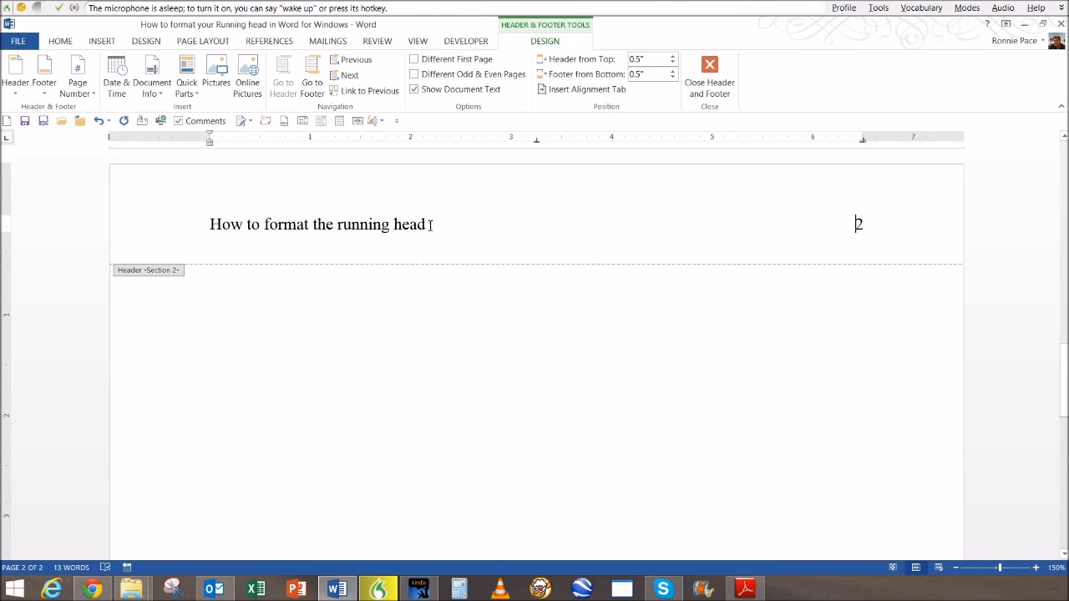
drag(430, 224, 208, 224)
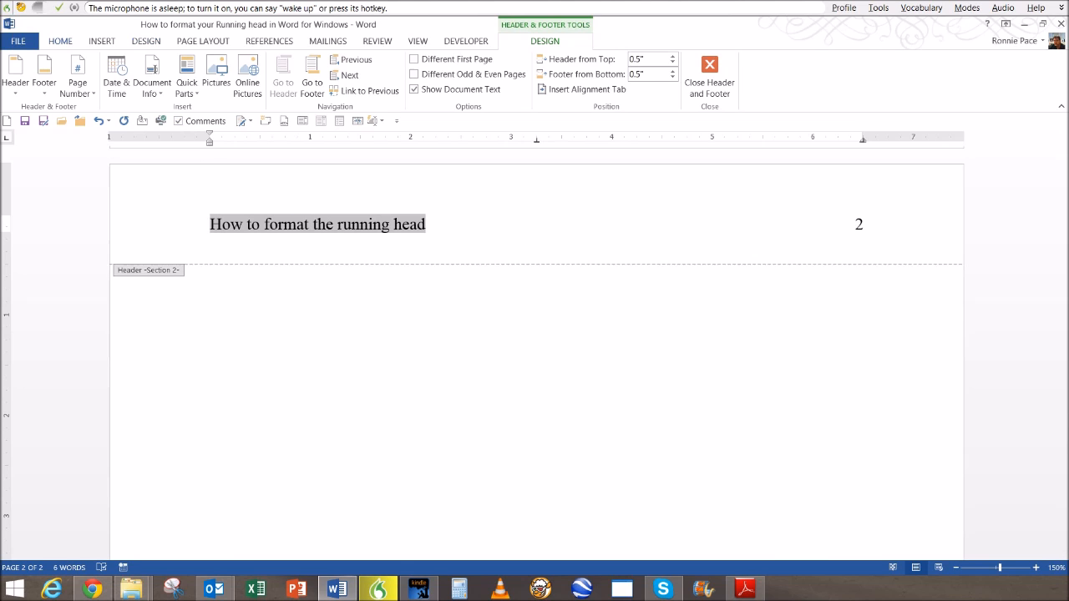
- Make page 2's header title UPPERCASE, 'HOW TO FORMAT THE RUNNING HEAD', then close the header
click(60, 41)
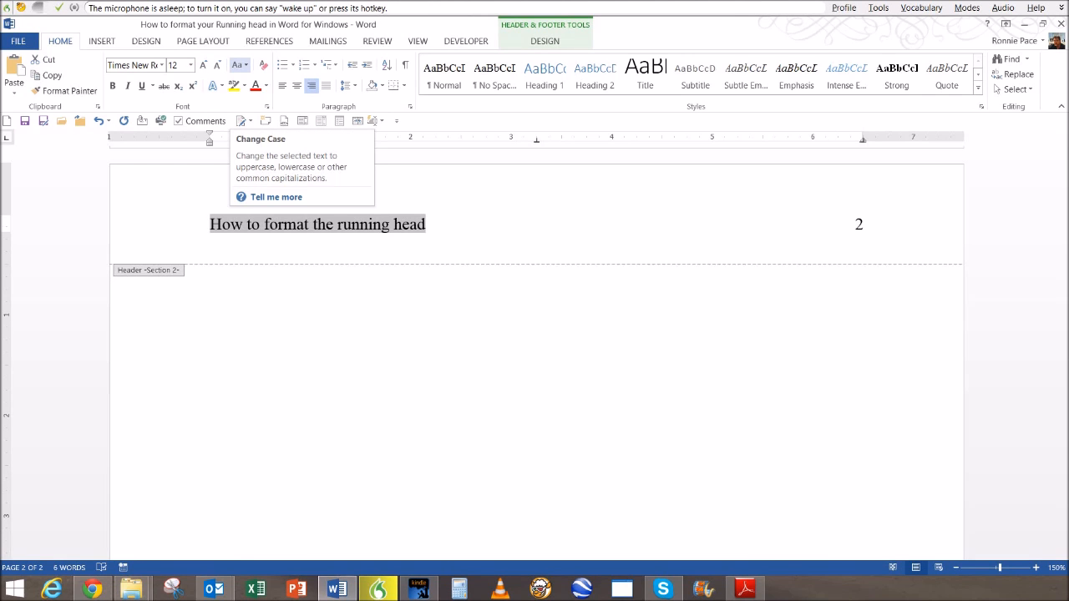
click(240, 65)
key(Down)
key(Down)
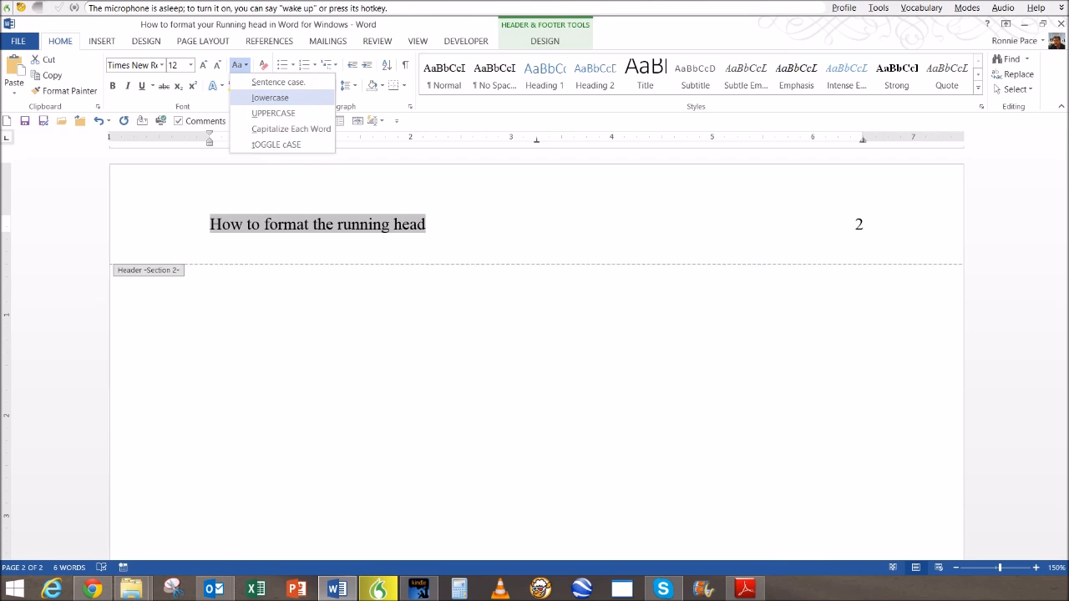
key(Return)
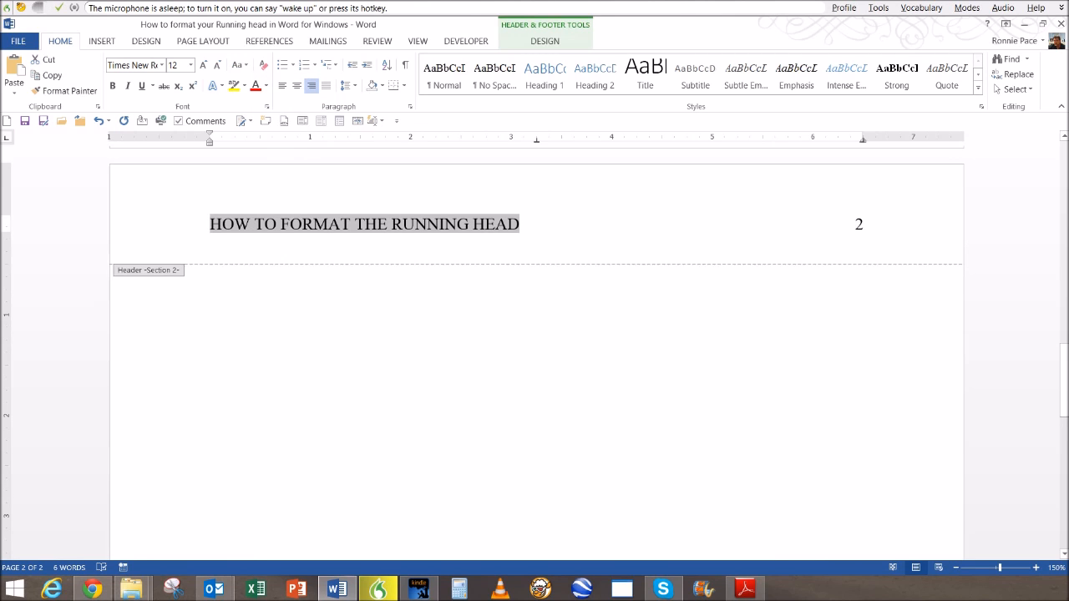
double_click(600, 390)
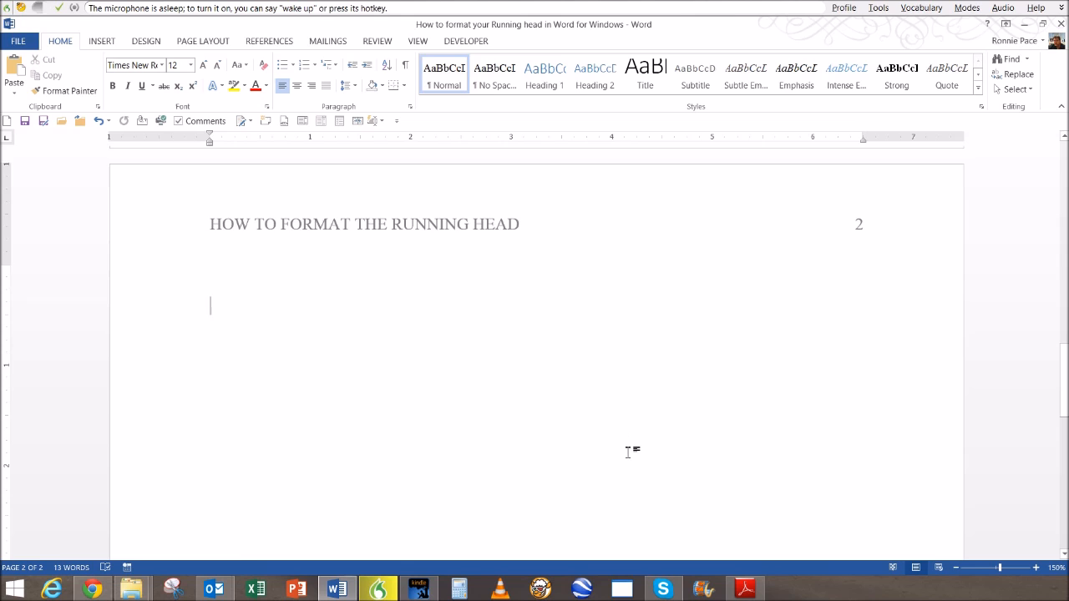
scroll(633, 456, up, 3)
scroll(633, 455, up, 10)
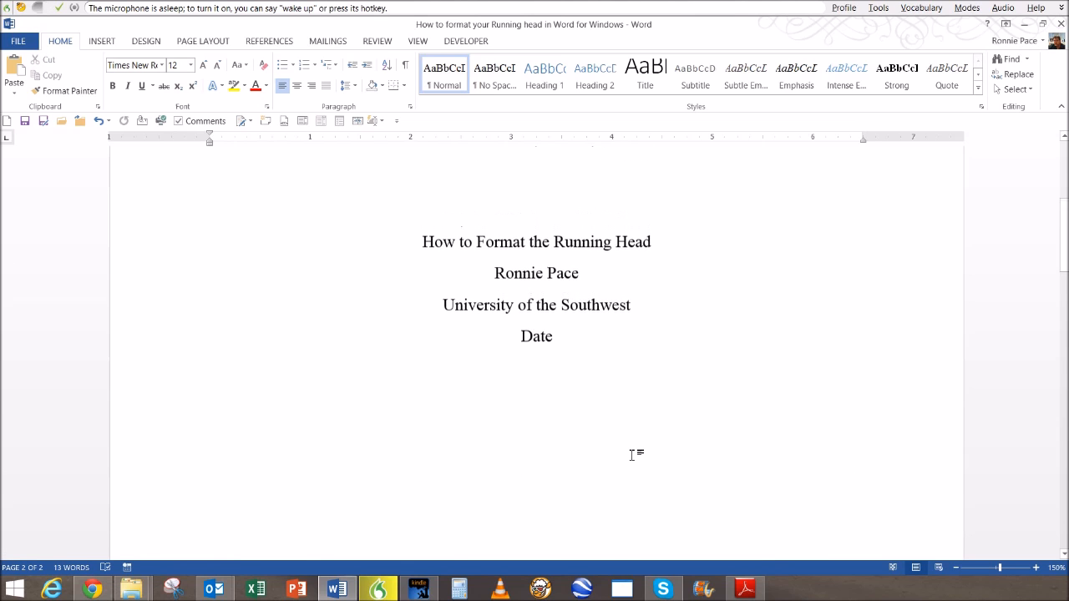
scroll(633, 455, up, 1)
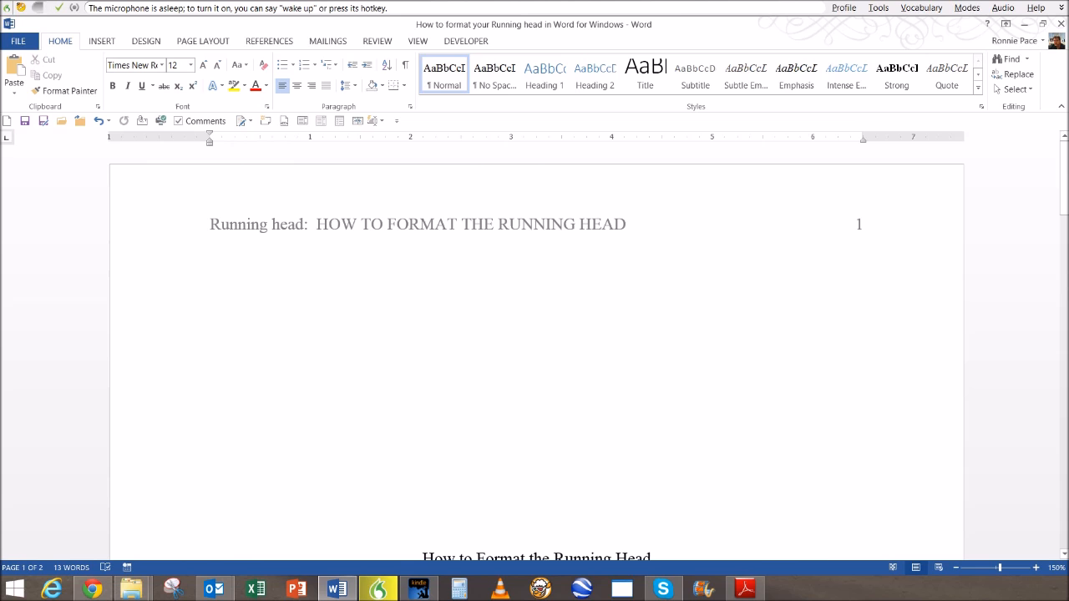
click(616, 384)
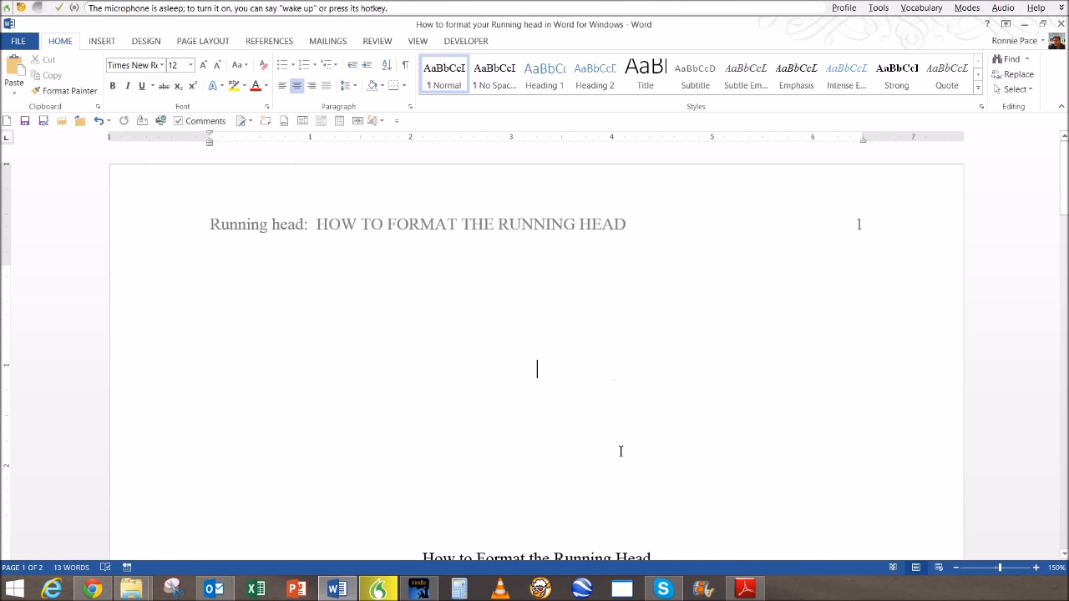
scroll(620, 451, down, 2)
scroll(629, 459, down, 2)
scroll(628, 458, up, 4)
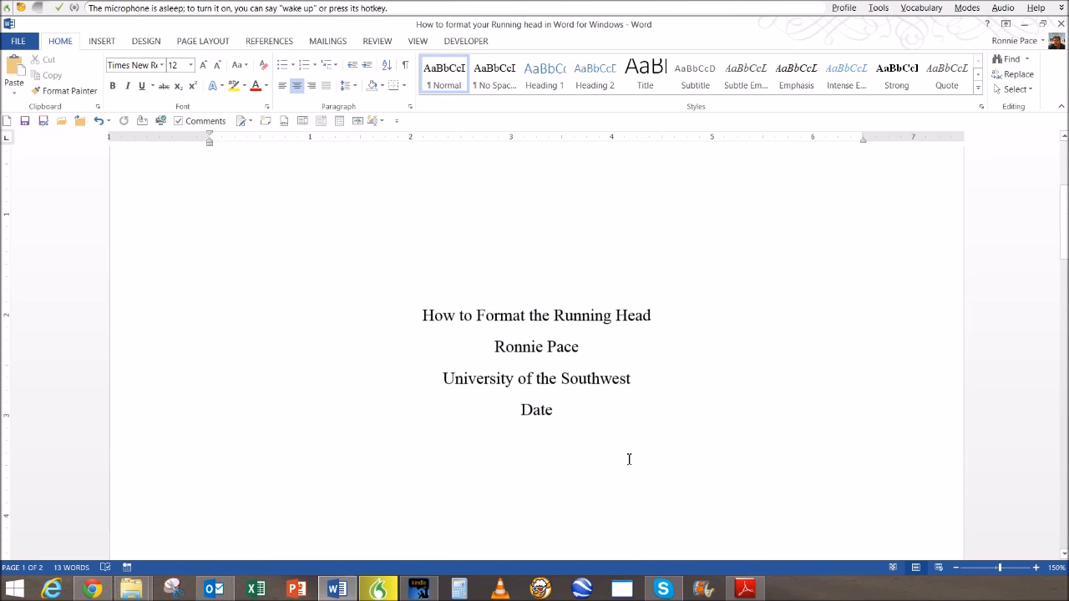
scroll(629, 458, down, 4)
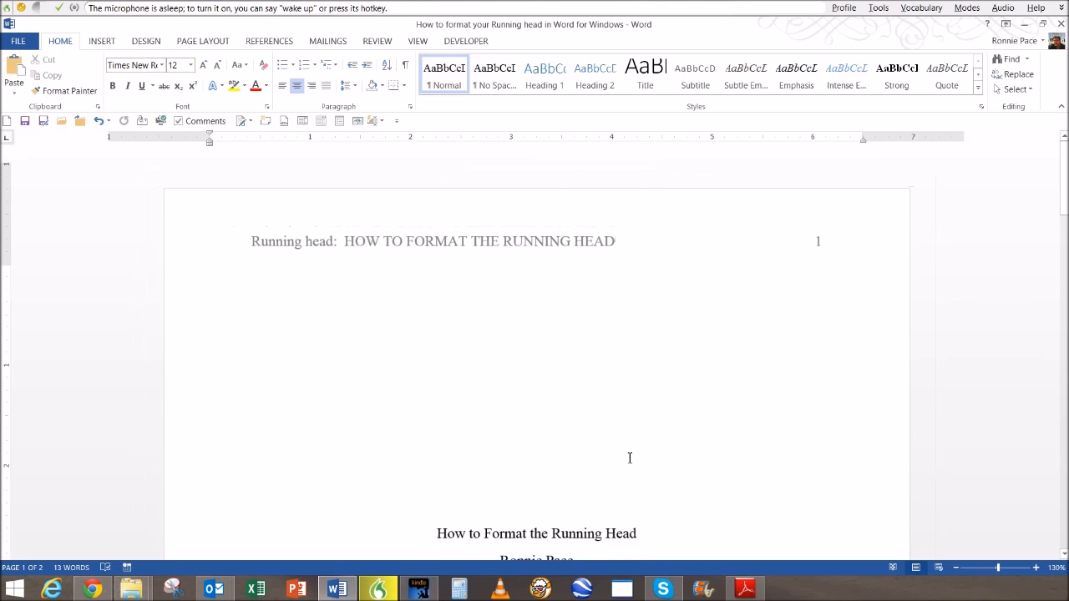
scroll(630, 458, down, 1)
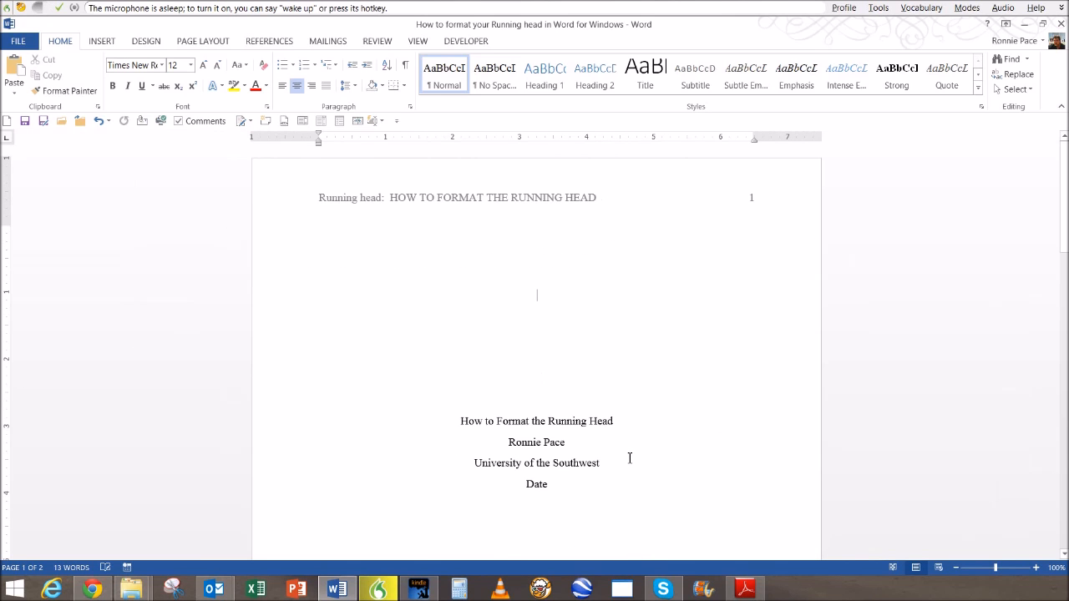
scroll(630, 457, down, 1)
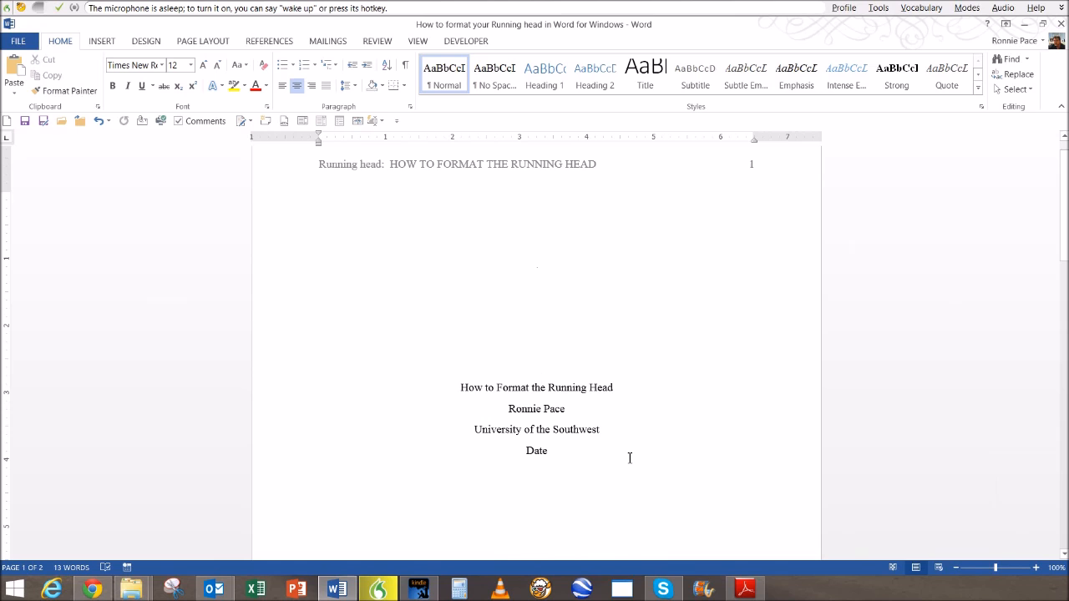
scroll(617, 461, down, 12)
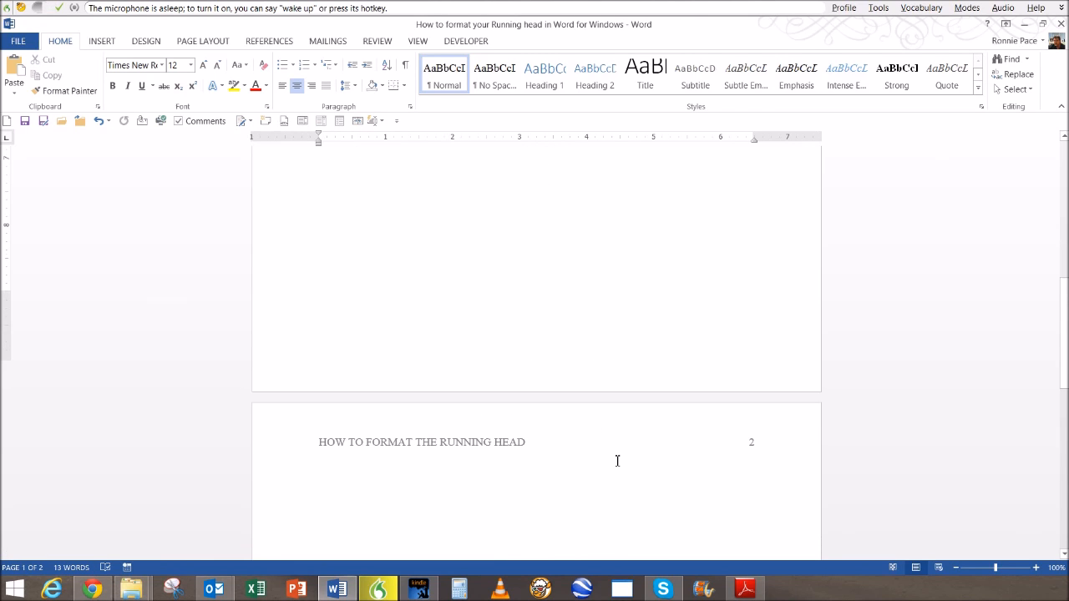
scroll(616, 460, down, 4)
click(539, 430)
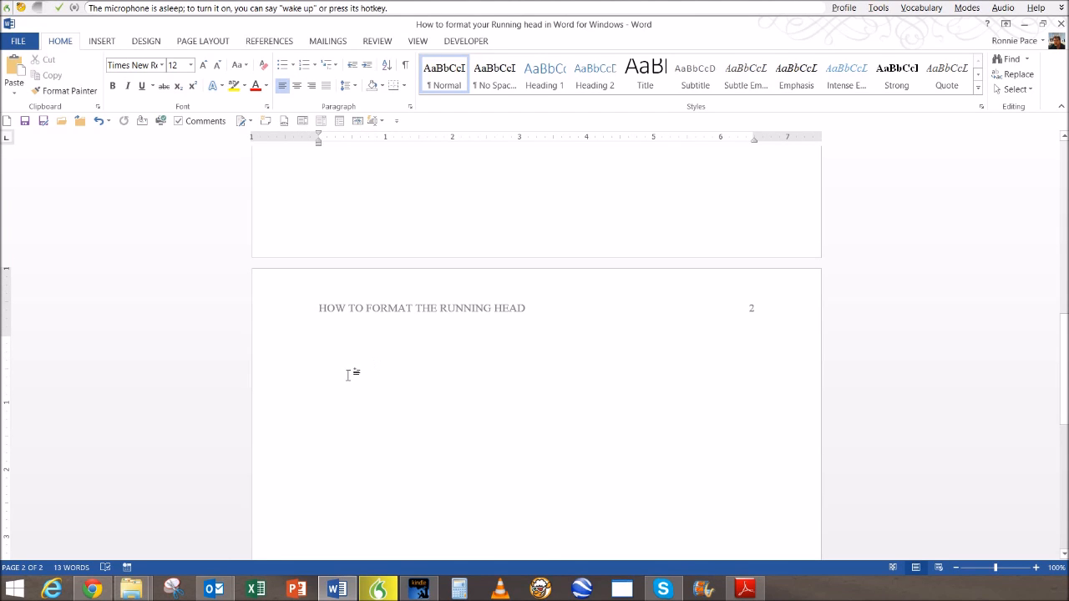
key(ctrl+e)
key(ctrl+l)
key(ctrl+e)
key(ctrl+l)
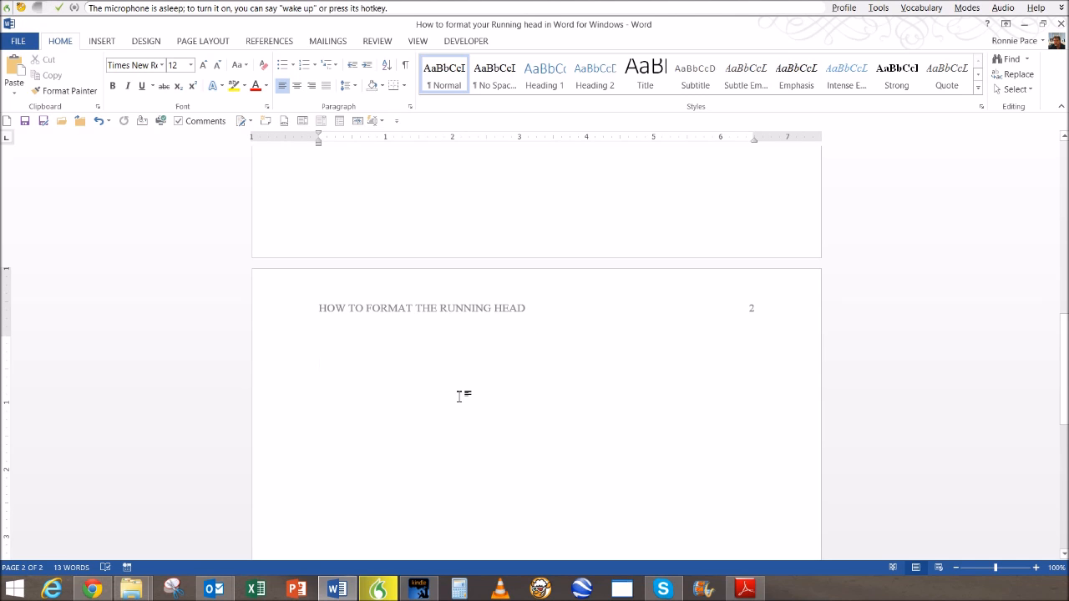